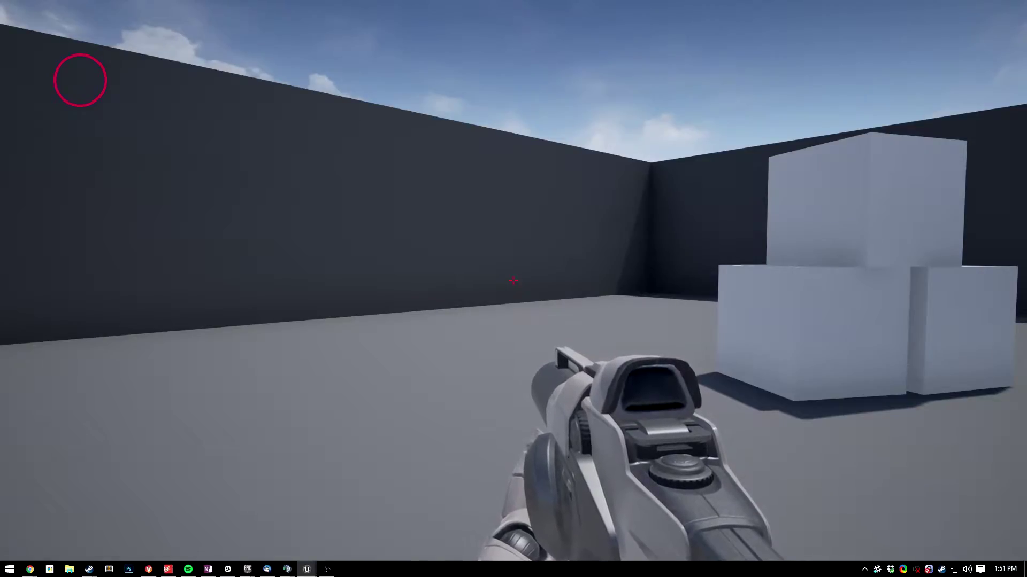
Play-test the finished circular health bar by firing projectiles and moving around the arena.
mouse_move(513, 281)
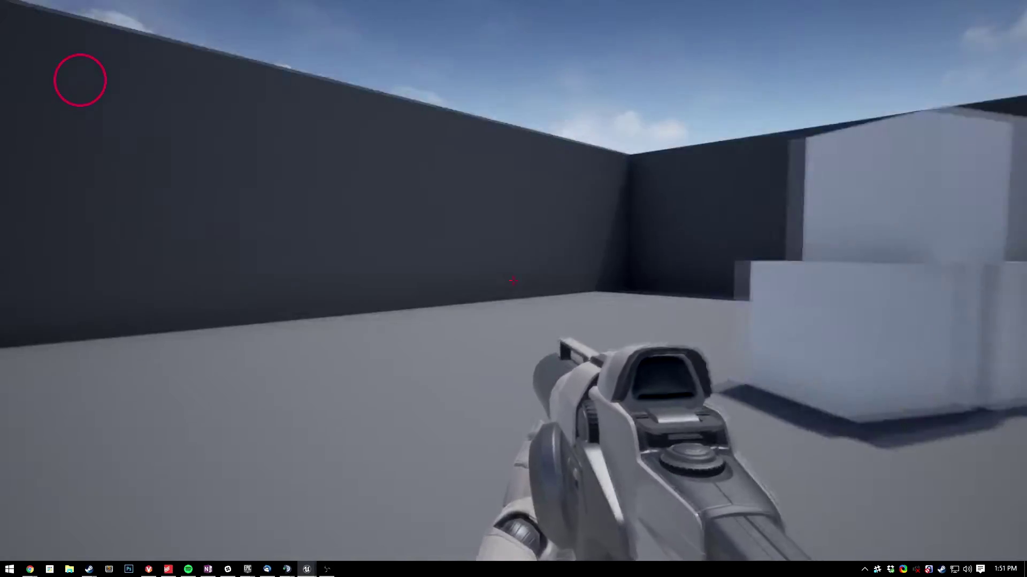
click(513, 281)
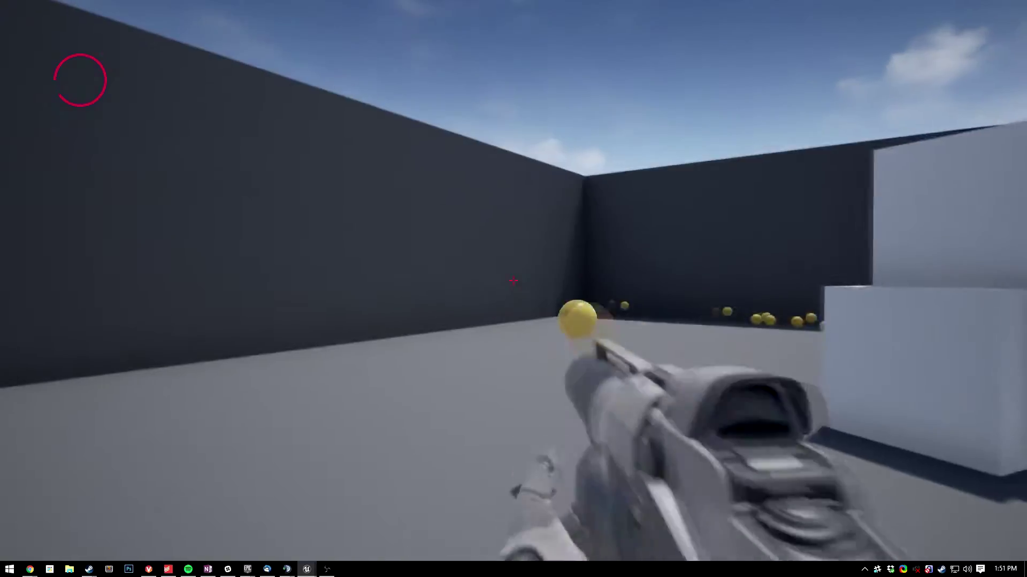
click(513, 281)
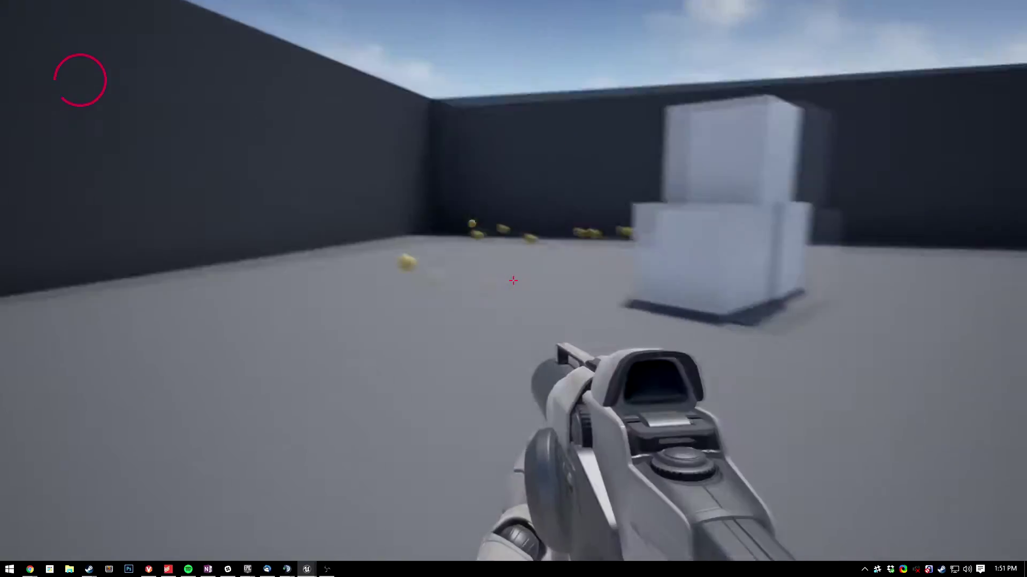
key(d)
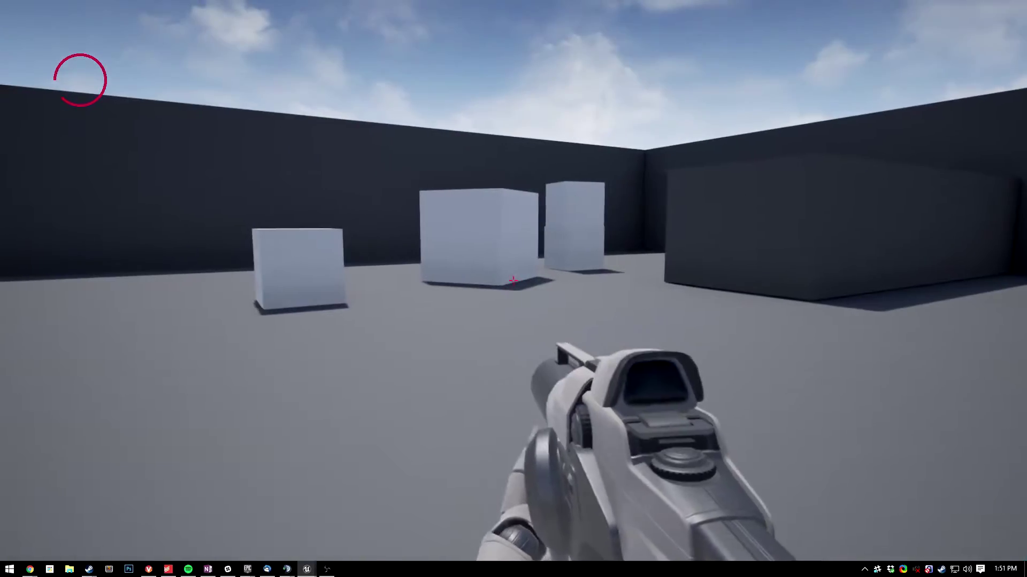
key(w)
key(w)
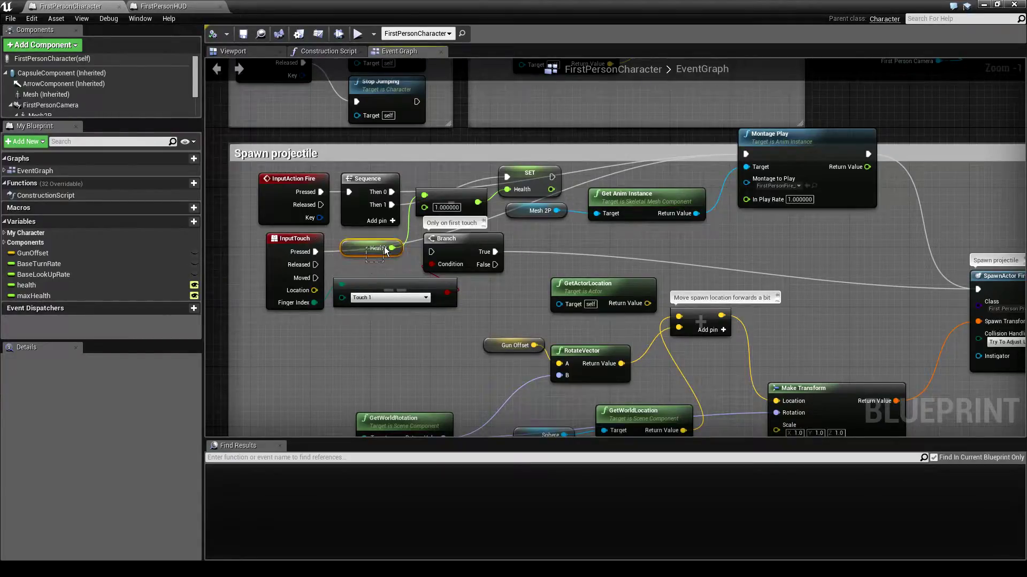
Examine the health and maxHealth variables and the nodes that subtract health on firing in the Spawn projectile graph.
drag(384, 247, 384, 247)
mouse_move(497, 264)
right_down()
mouse_move(377, 358)
mouse_move(476, 310)
right_up()
scroll(377, 358, down, 1)
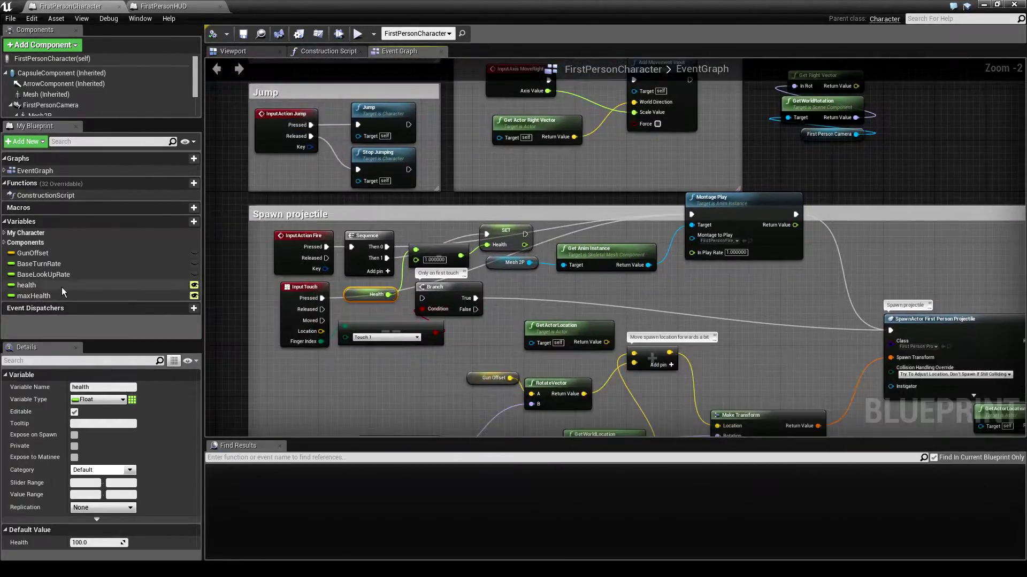
click(60, 296)
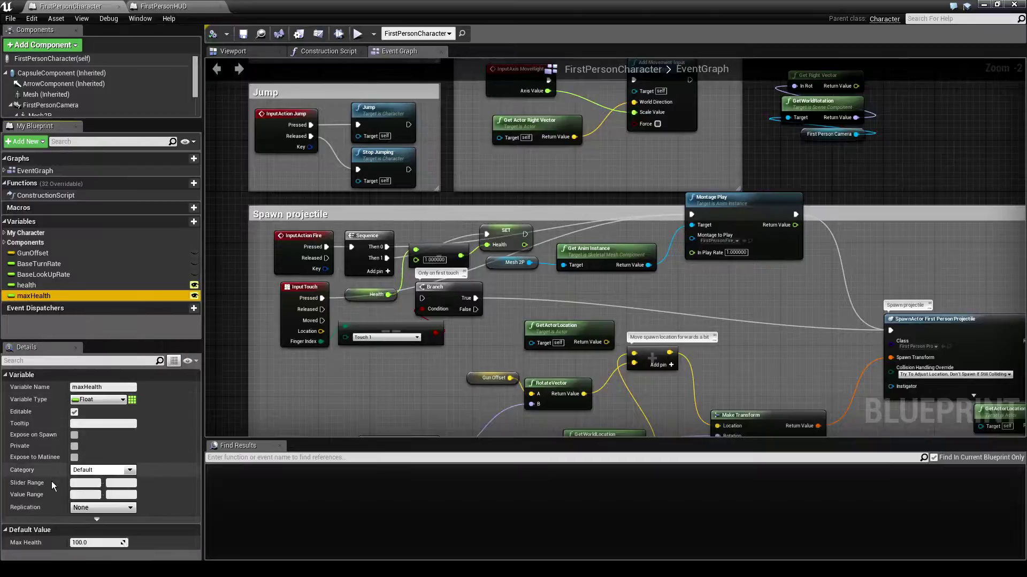
right_drag(365, 321, 363, 296)
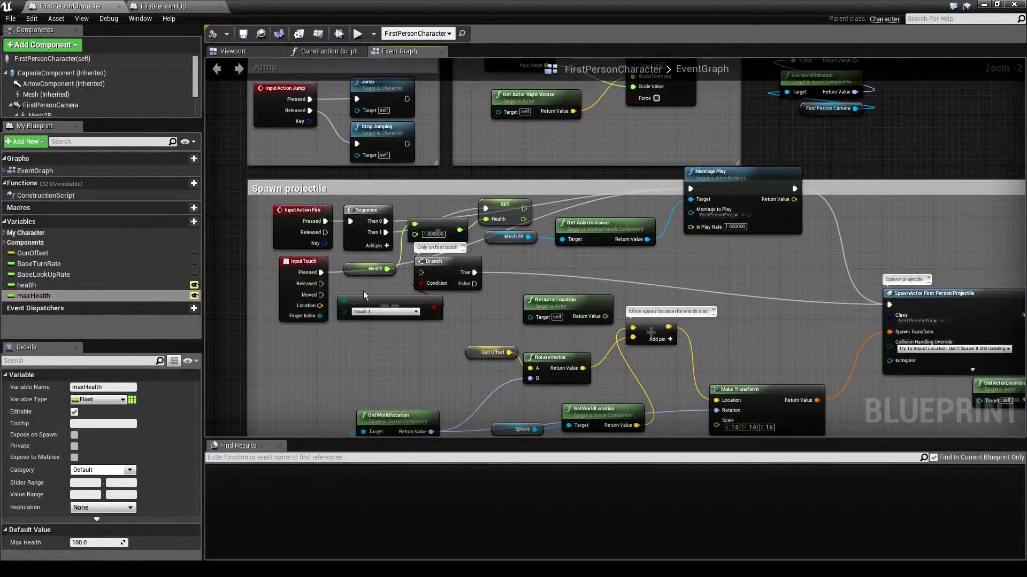
click(378, 270)
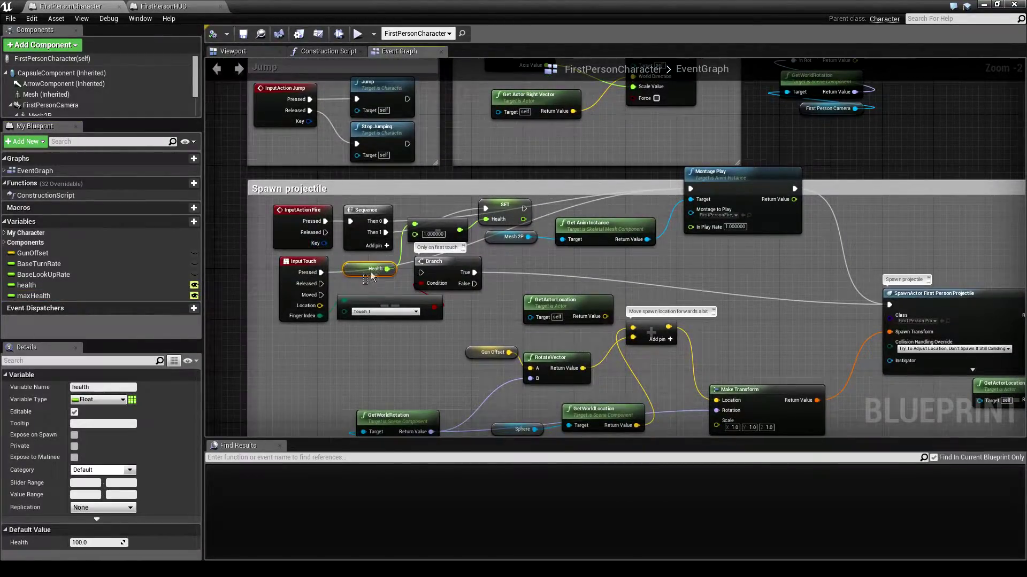
click(502, 210)
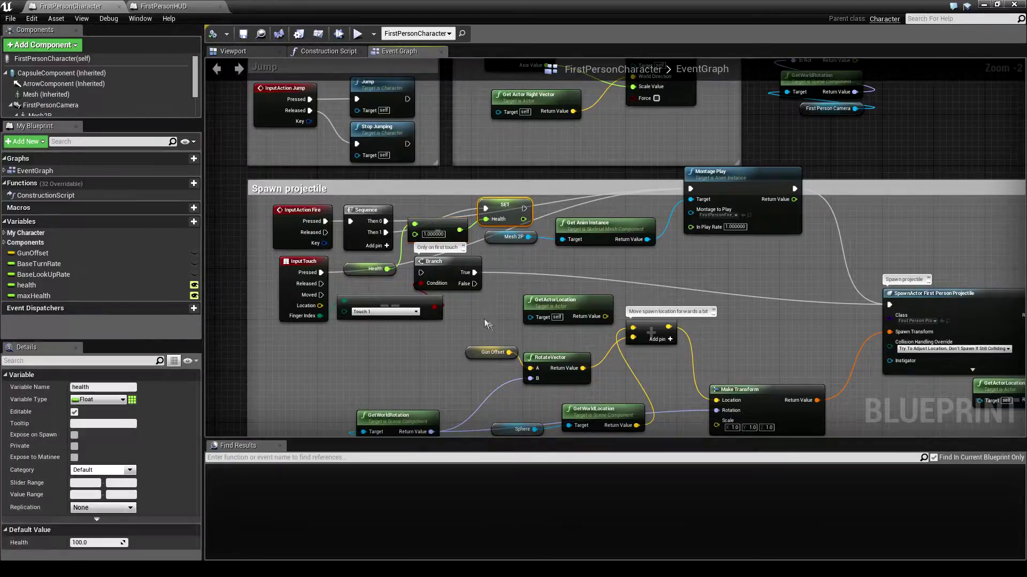
click(386, 257)
click(361, 265)
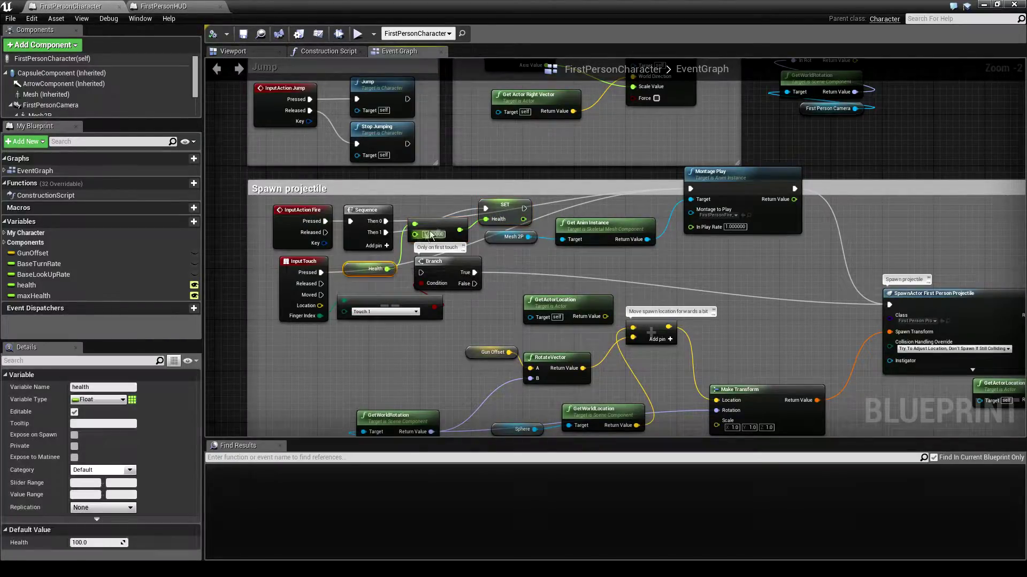
click(444, 221)
click(504, 207)
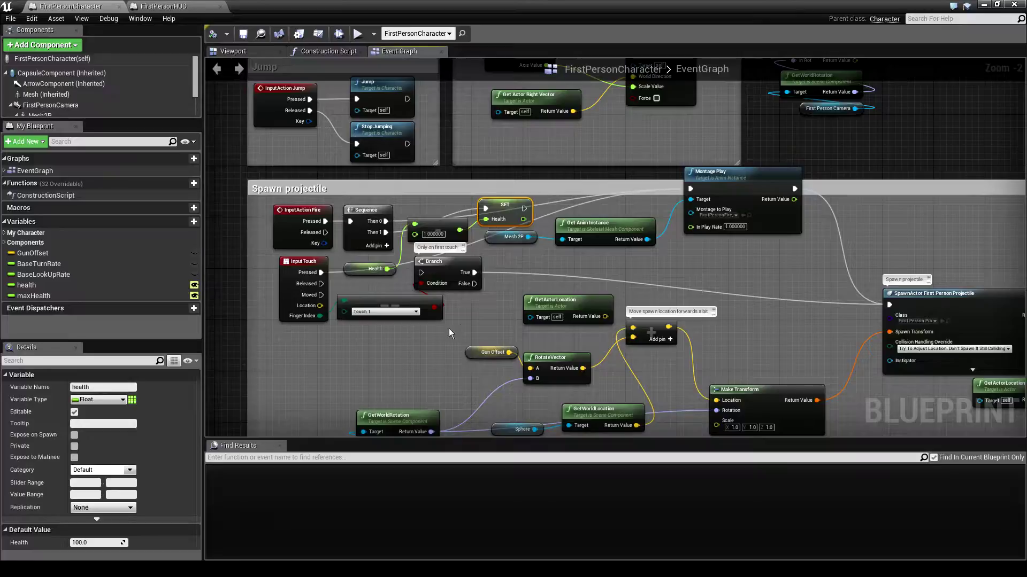
right_drag(429, 329, 448, 256)
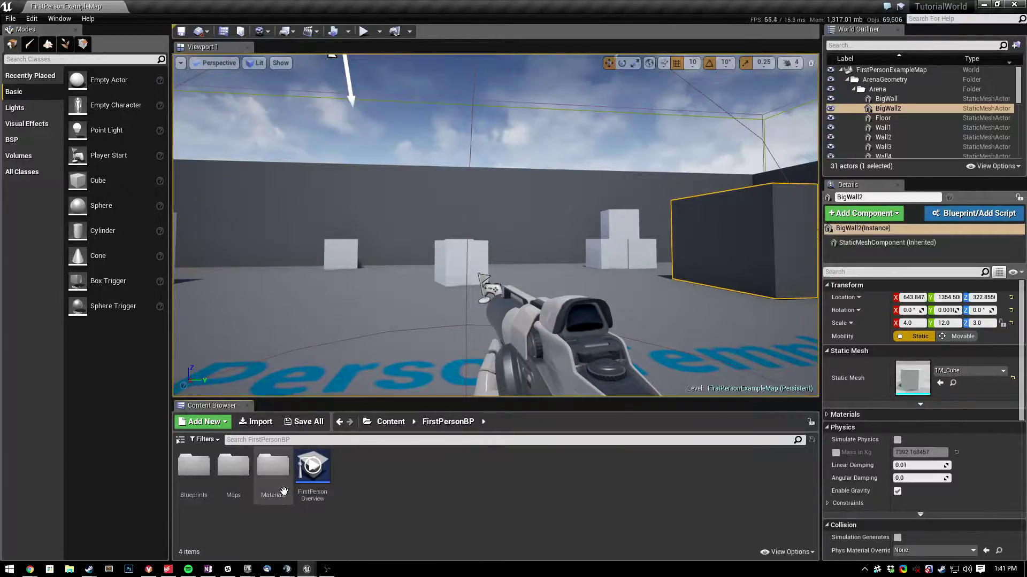
Create a material named CircleHealthBarMat in the FirstPersonBP Materials folder and open it for editing.
double_click(284, 491)
right_click(277, 490)
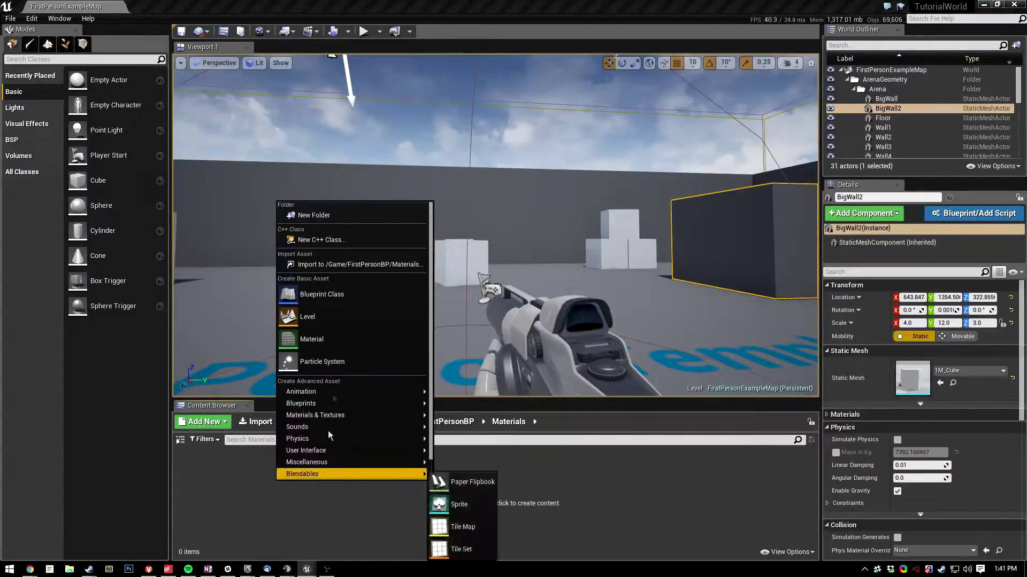
click(345, 341)
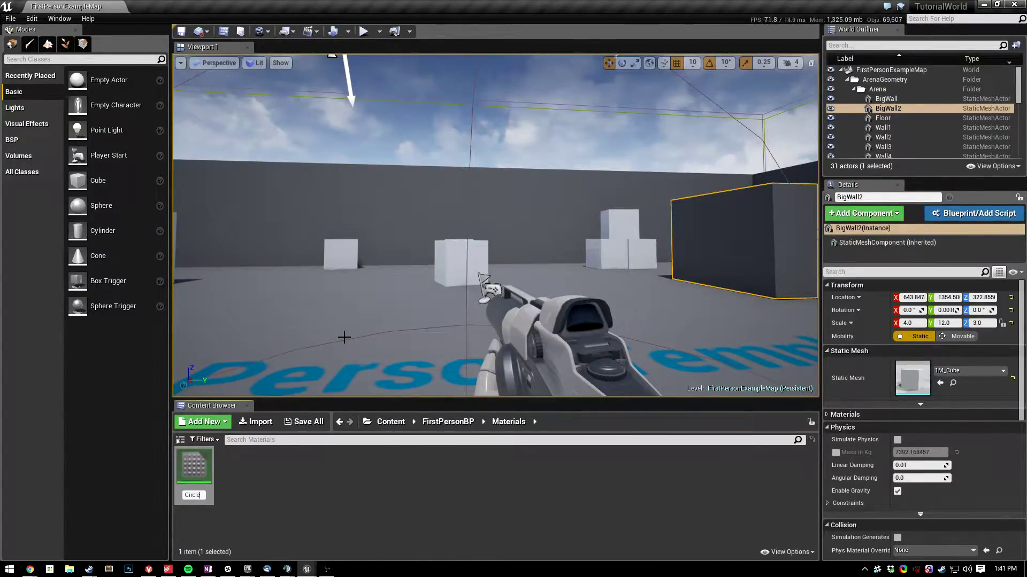
text(CircleHealthBar)
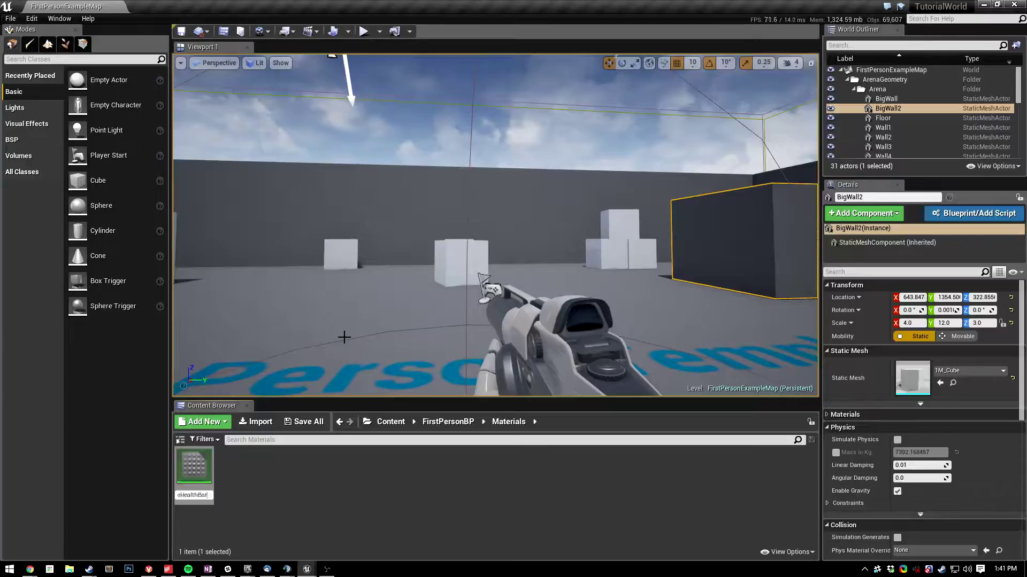
text(Mat)
key(Return)
double_click(193, 465)
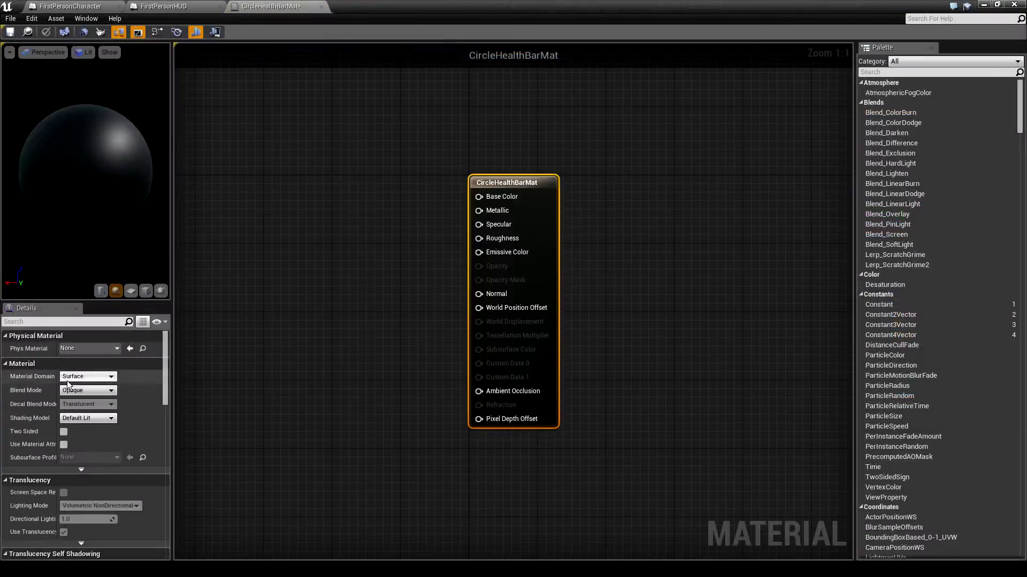
Set the material domain to User Interface and the blend mode to Masked.
click(102, 381)
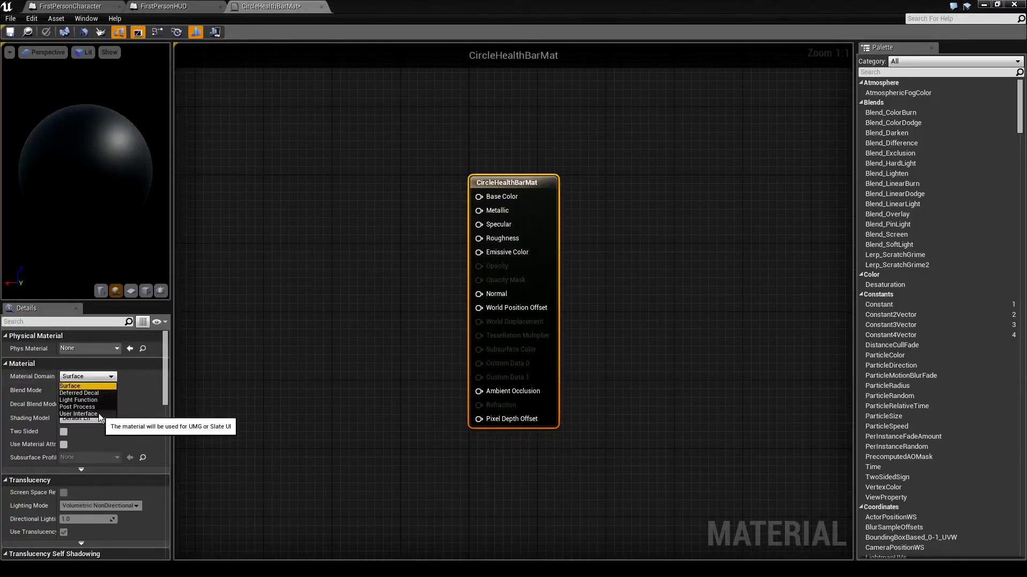
click(80, 413)
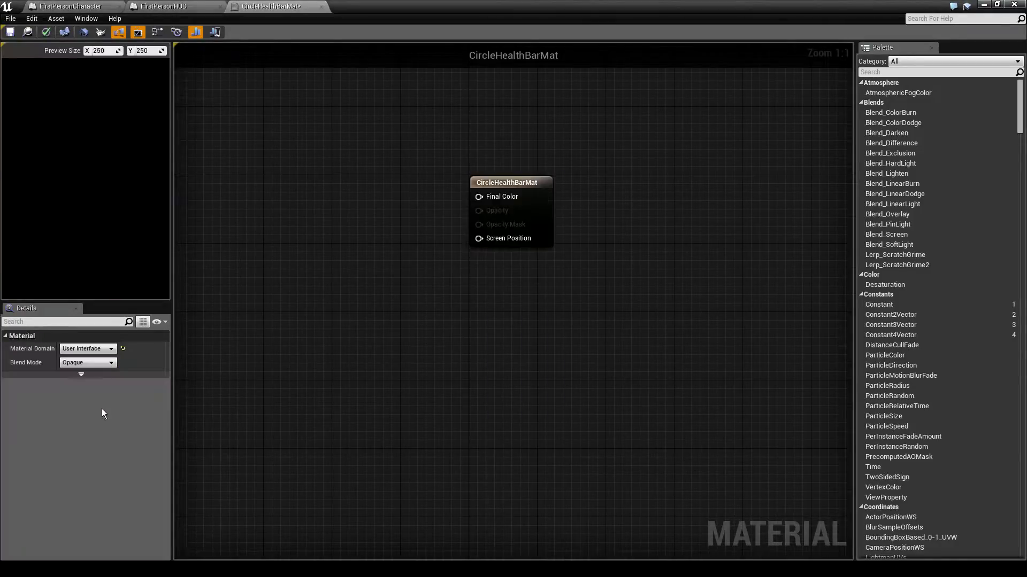
click(110, 365)
click(101, 379)
Add a VectorParameter node to the material graph and name the parameter Color.
right_drag(348, 375, 535, 371)
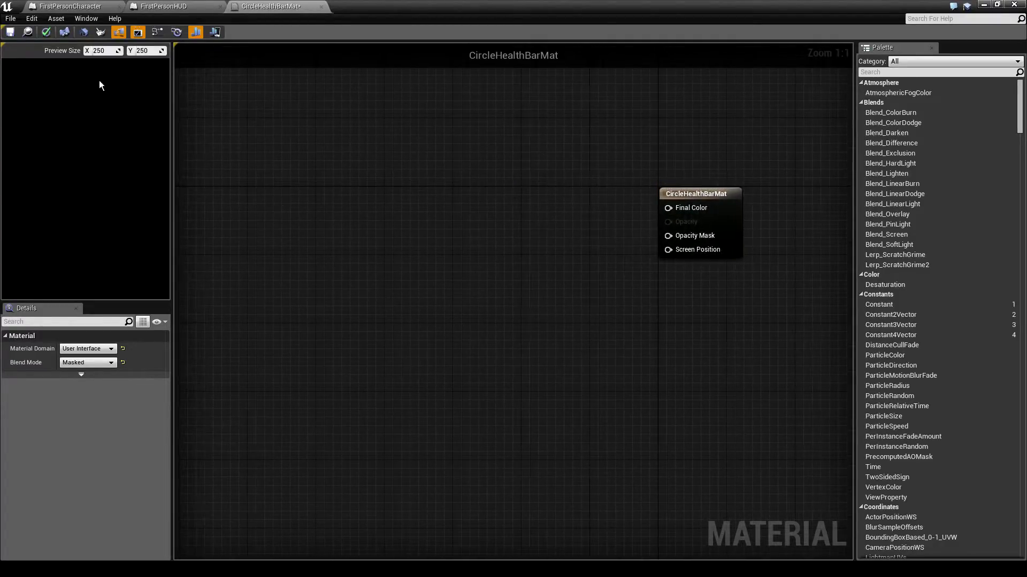
right_click(375, 132)
text(vectorparam)
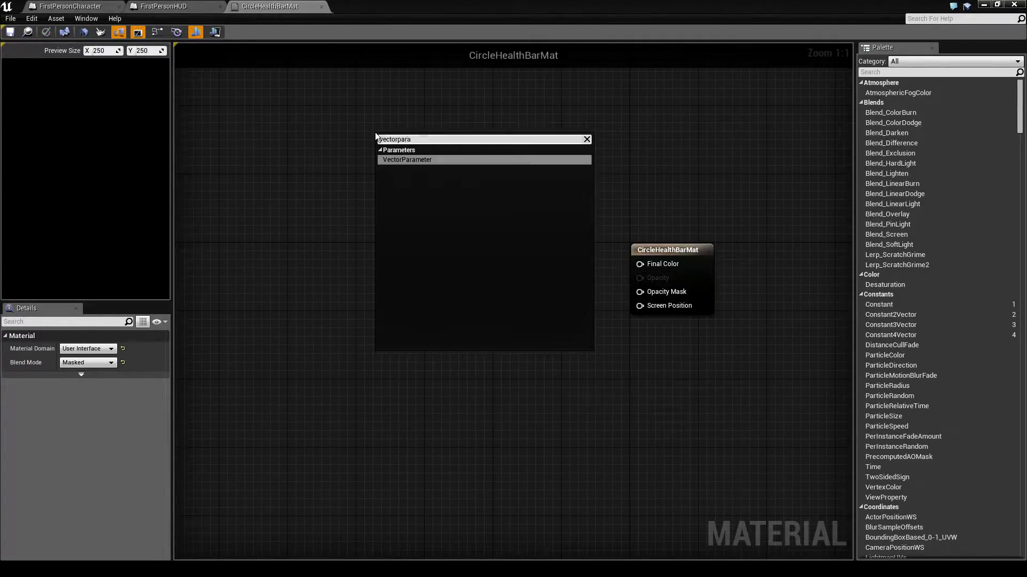
key(Return)
click(85, 374)
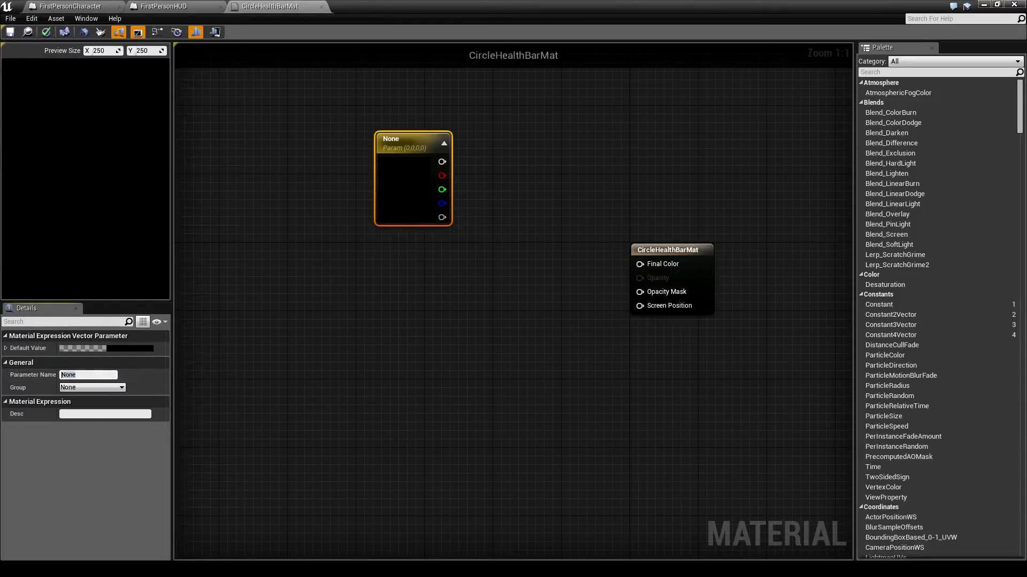
Set the Color parameter's default value to white and connect it to the material's Final Color.
click(138, 350)
drag(303, 514, 364, 515)
drag(296, 323, 294, 218)
click(298, 465)
drag(448, 162, 646, 268)
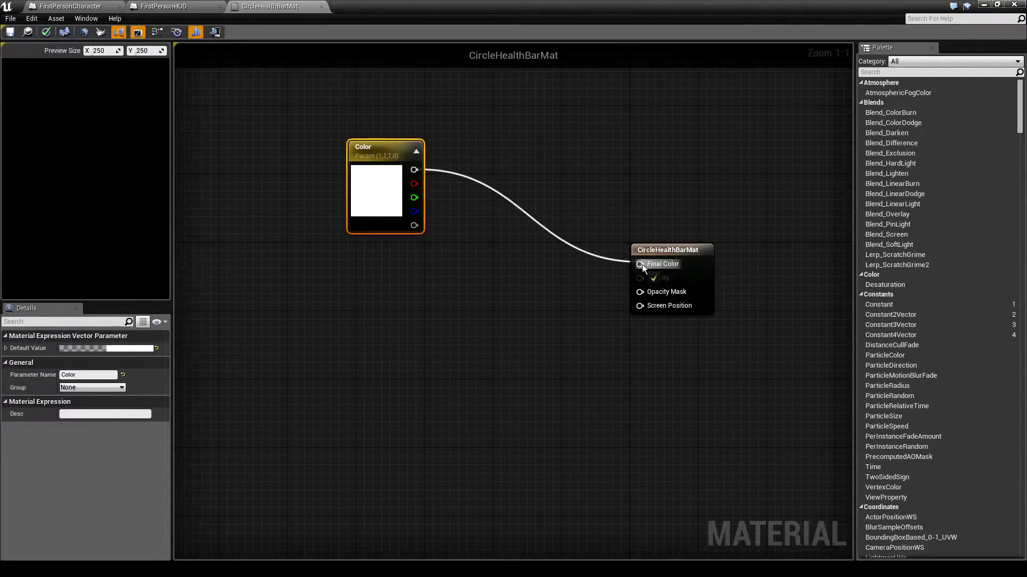
drag(377, 157, 377, 122)
Add a RadialGradientExponential node to the empty graph area below the Color parameter.
right_drag(371, 353, 447, 267)
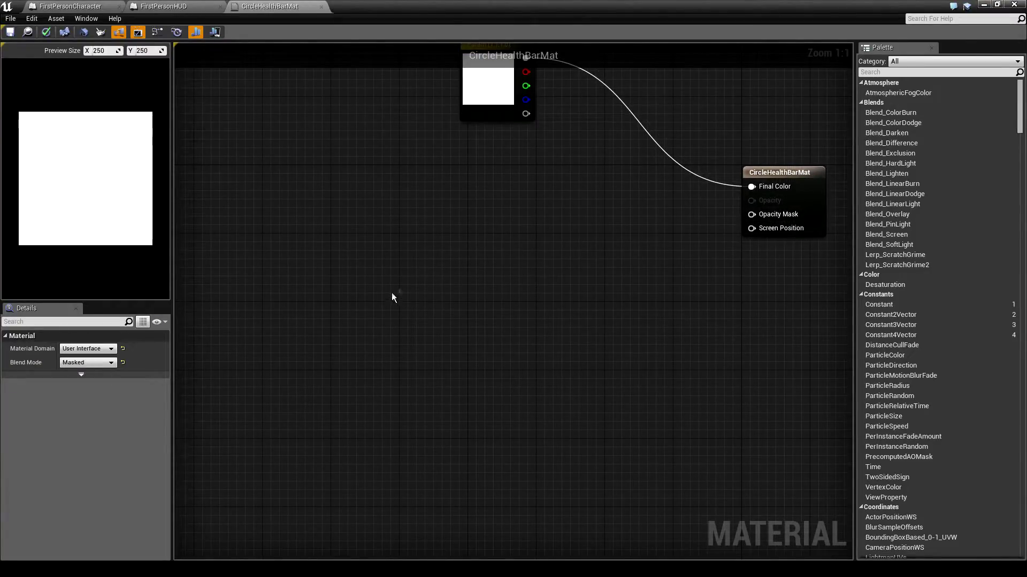
right_click(424, 285)
text(radialg)
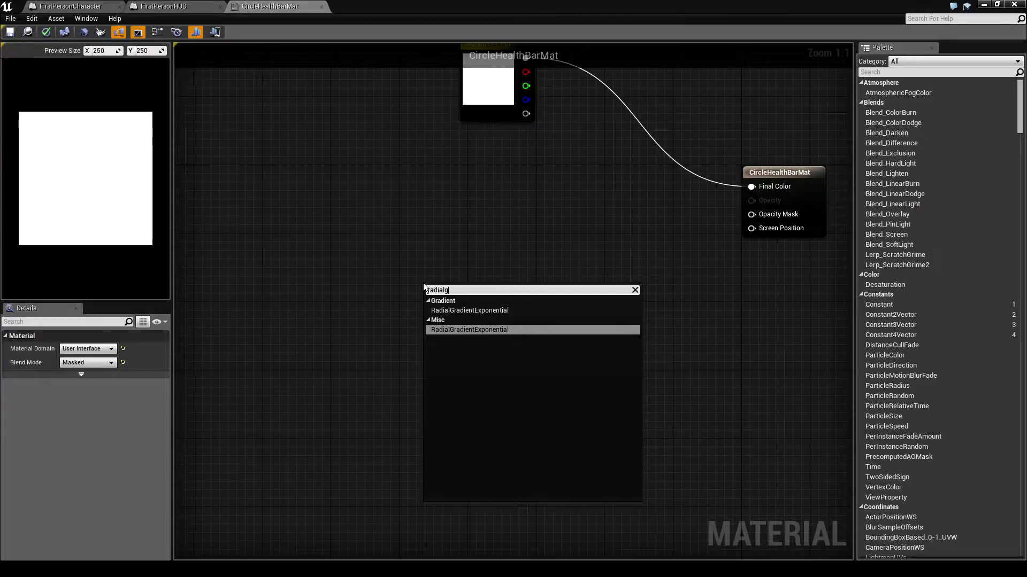
key(Up)
key(Return)
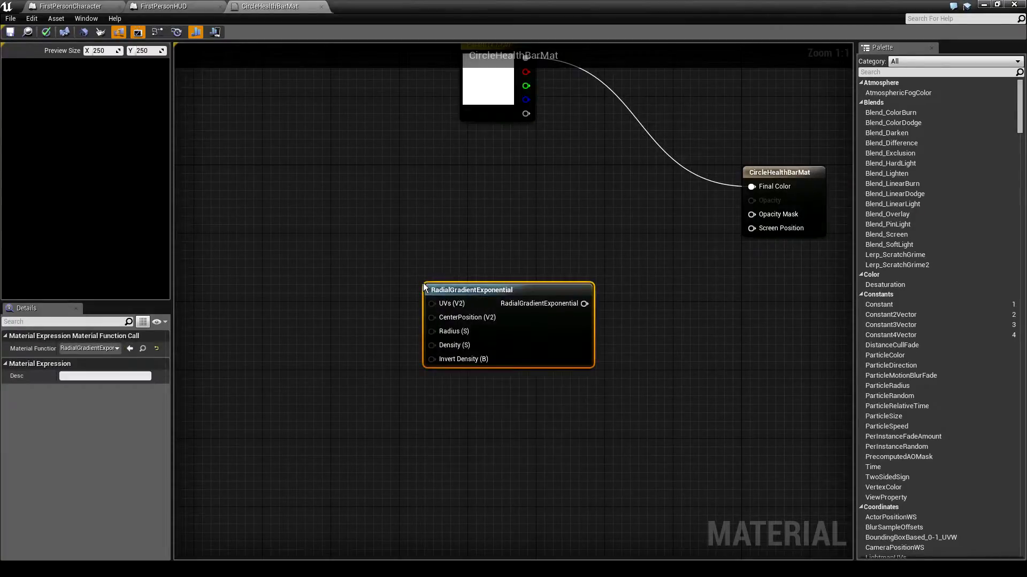
Add a constant of 5000 and connect it to the radial gradient's Density input.
right_drag(388, 310, 427, 293)
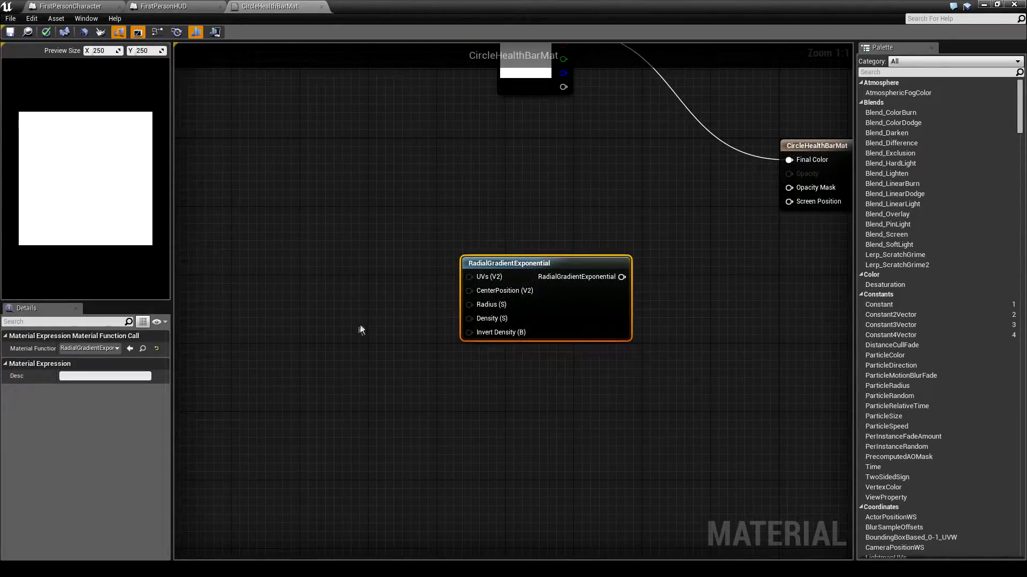
click(337, 340)
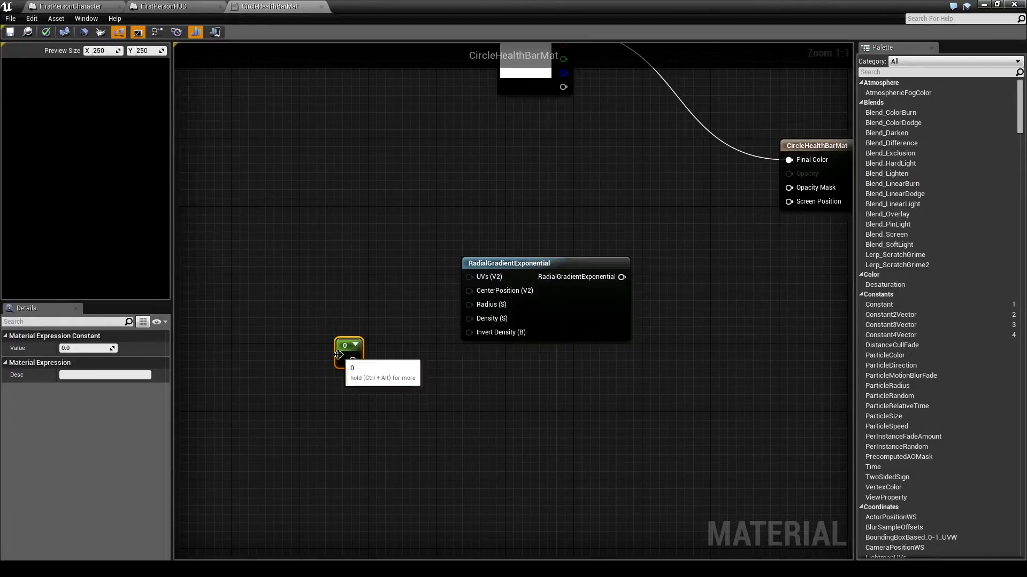
click(105, 348)
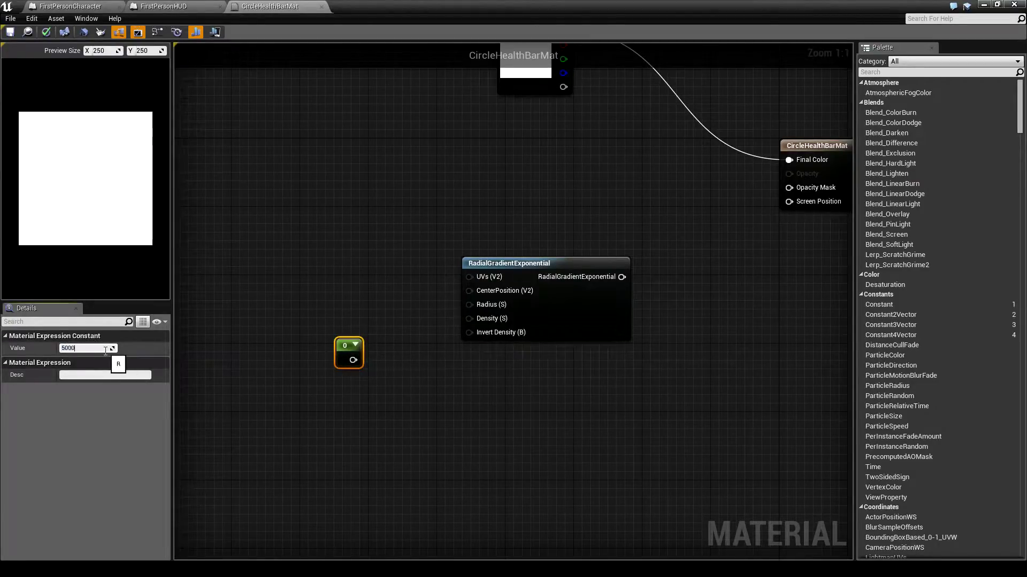
key(Return)
drag(364, 359, 470, 319)
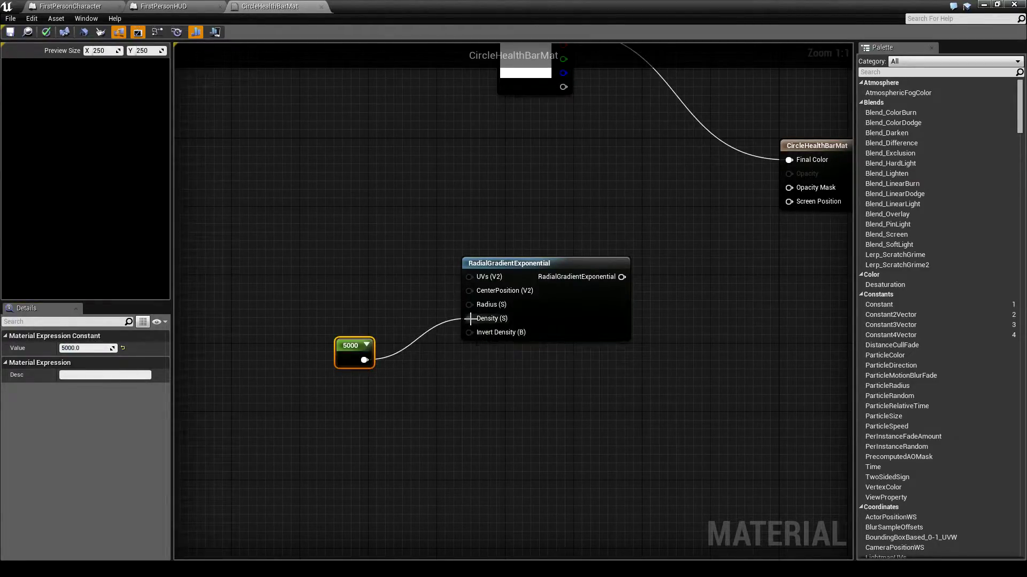
Add a constant of 0.5 above the 5000 constant and connect it to the radial gradient's Radius input.
click(344, 288)
right_drag(344, 288, 282, 179)
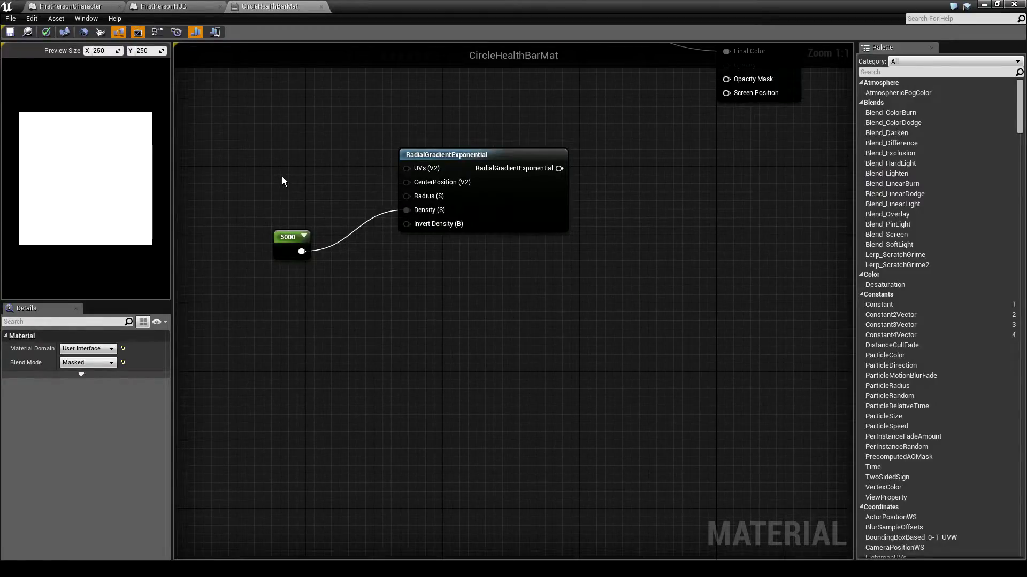
click(282, 178)
click(89, 346)
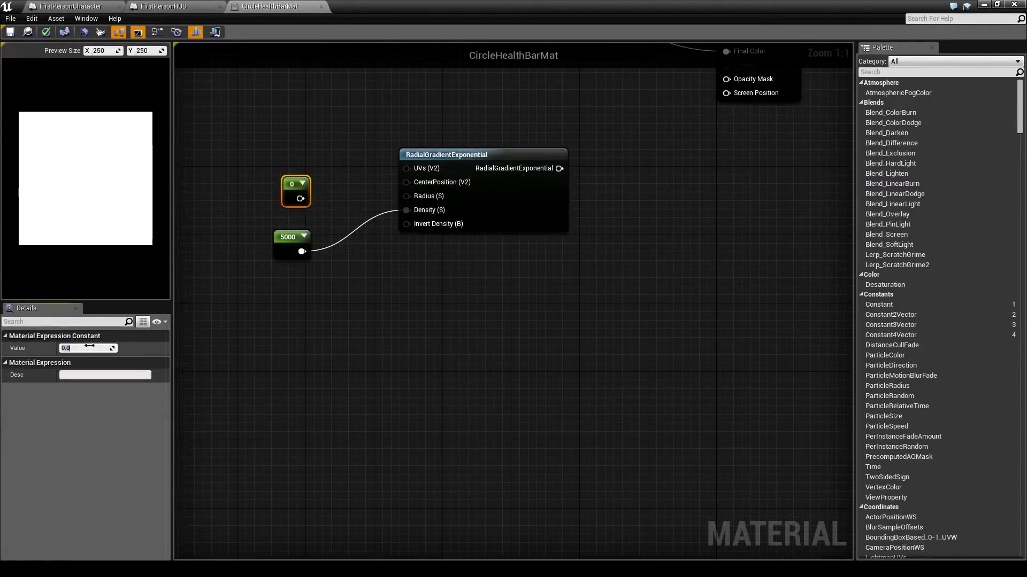
text(0.5)
key(Return)
drag(306, 198, 406, 197)
Duplicate the RadialGradientExponential node with its two constants and place the copy below the original.
key(ctrl+a)
key(ctrl+c)
key(ctrl+v)
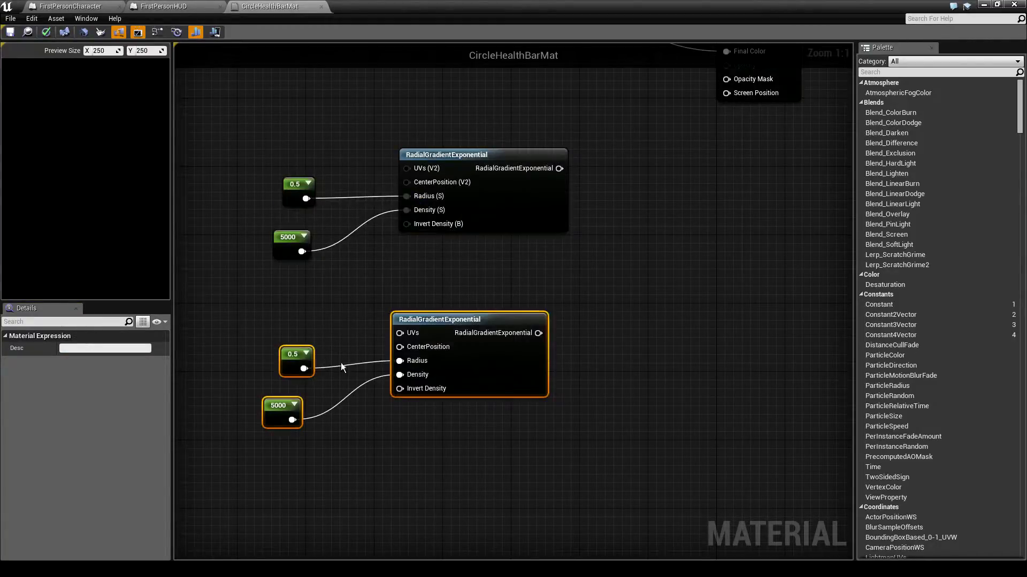
drag(466, 318, 484, 326)
Set the lower radial gradient's Radius constant to 0.45.
click(372, 343)
click(333, 366)
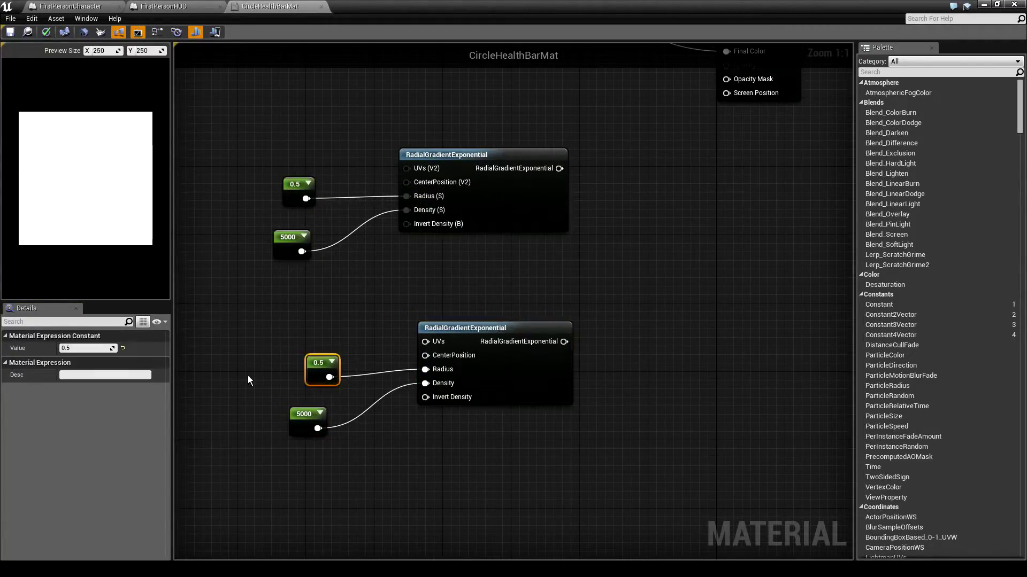
click(95, 348)
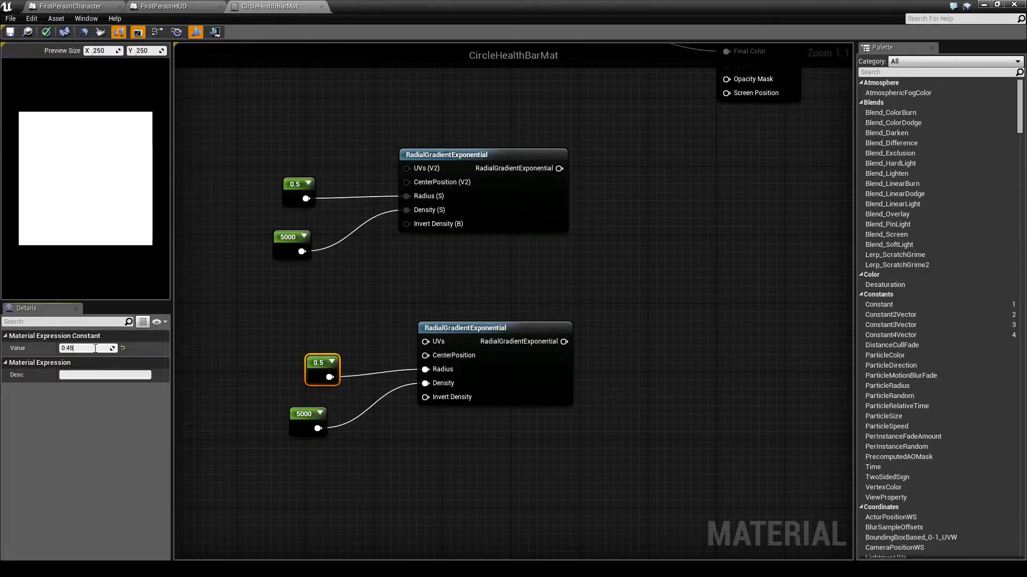
key(Return)
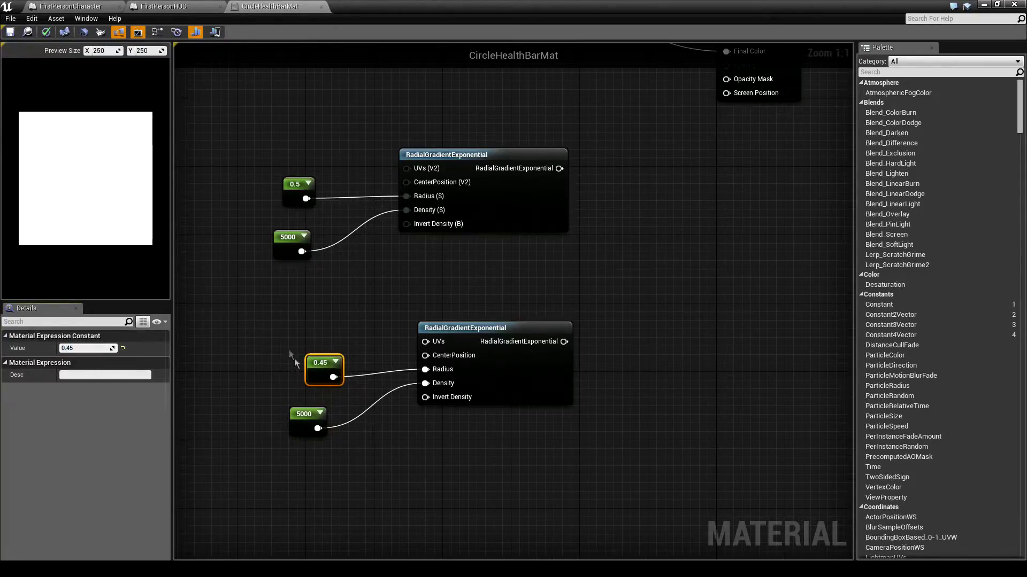
click(296, 199)
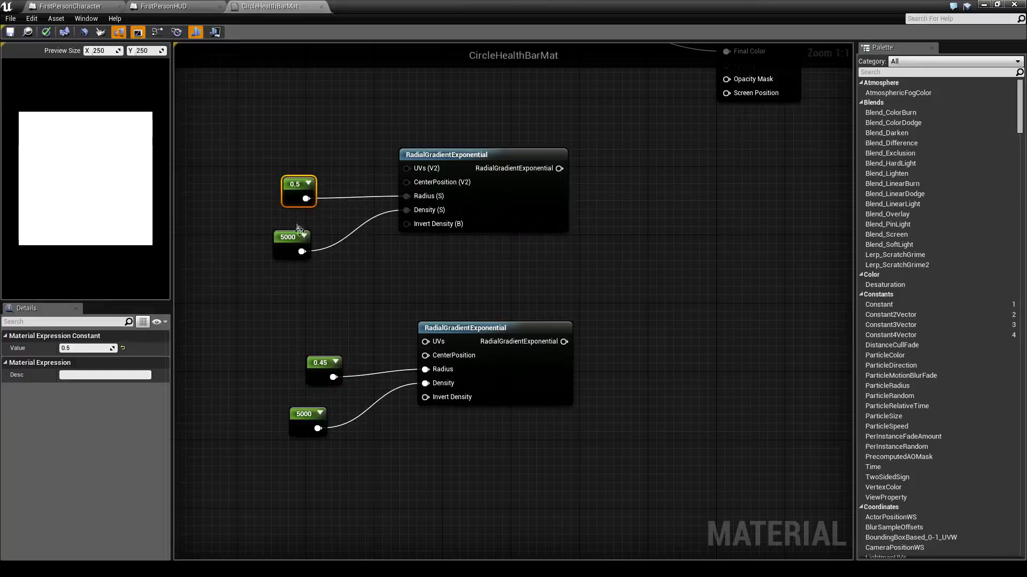
click(323, 371)
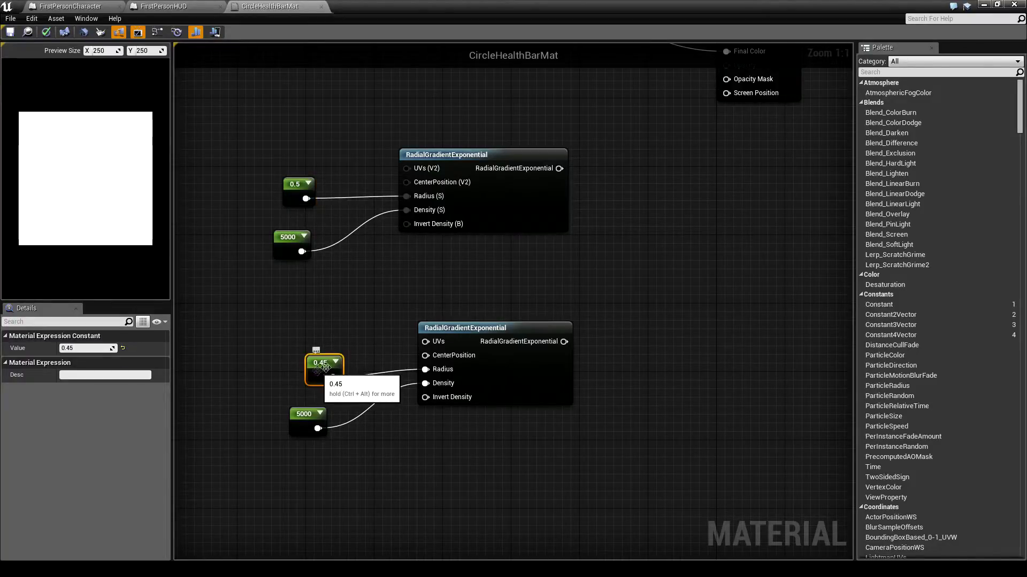
click(358, 327)
Subtract the lower radial gradient from the upper one using a new Subtract node, and connect its result to Opacity Mask.
drag(319, 176, 607, 282)
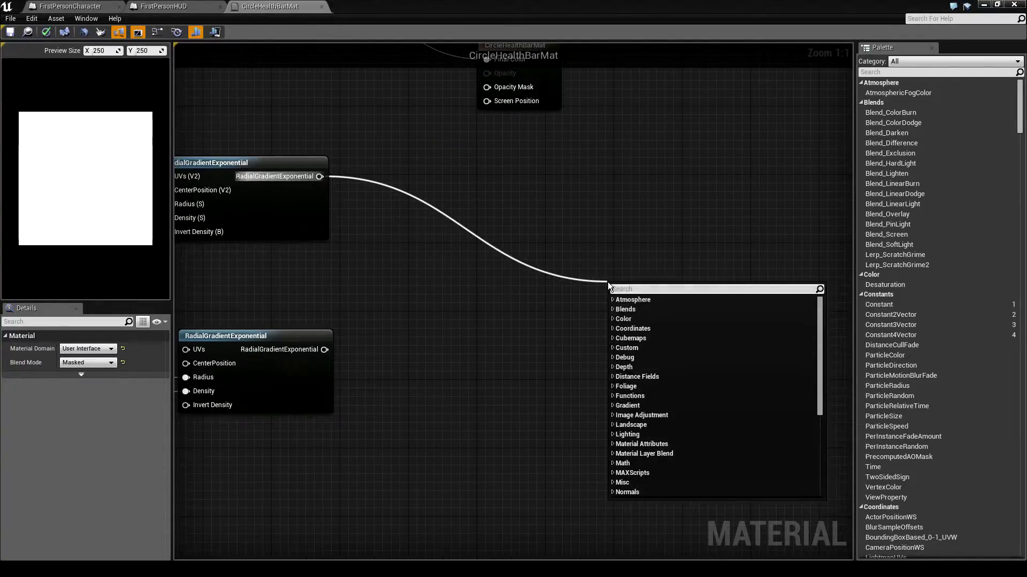
text(subtra)
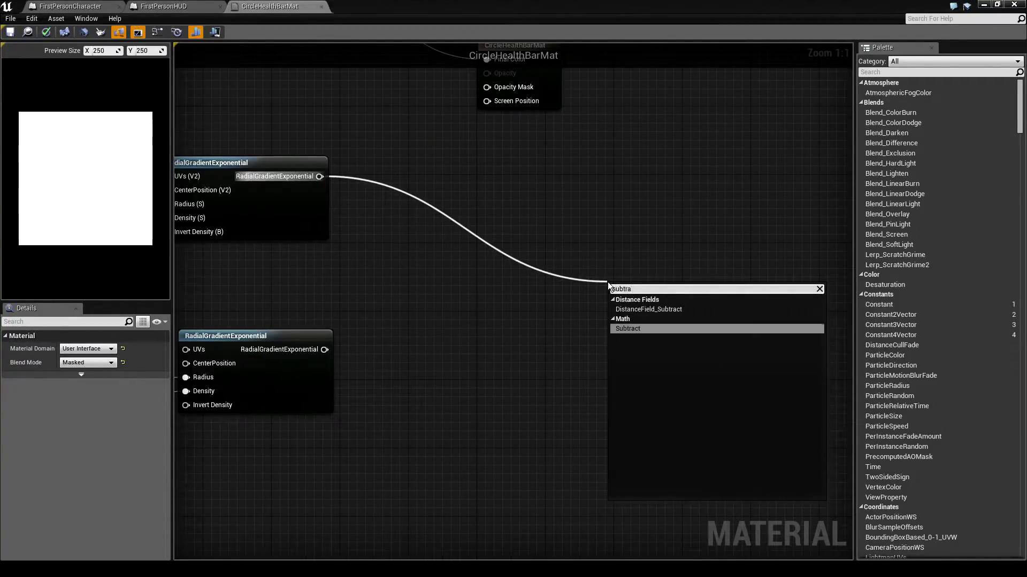
key(Return)
drag(321, 350, 527, 254)
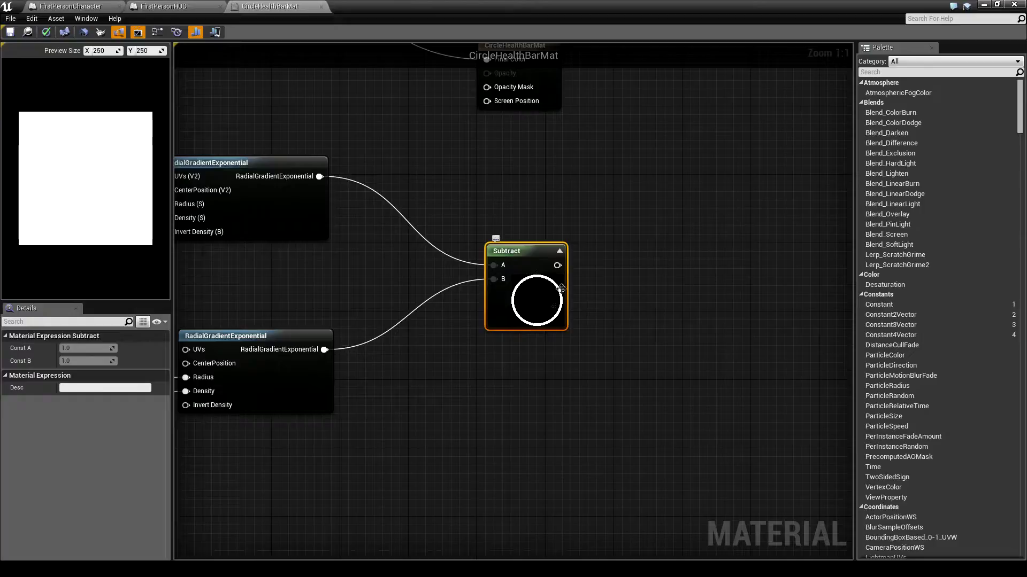
right_drag(435, 297, 549, 305)
scroll(549, 304, down, 2)
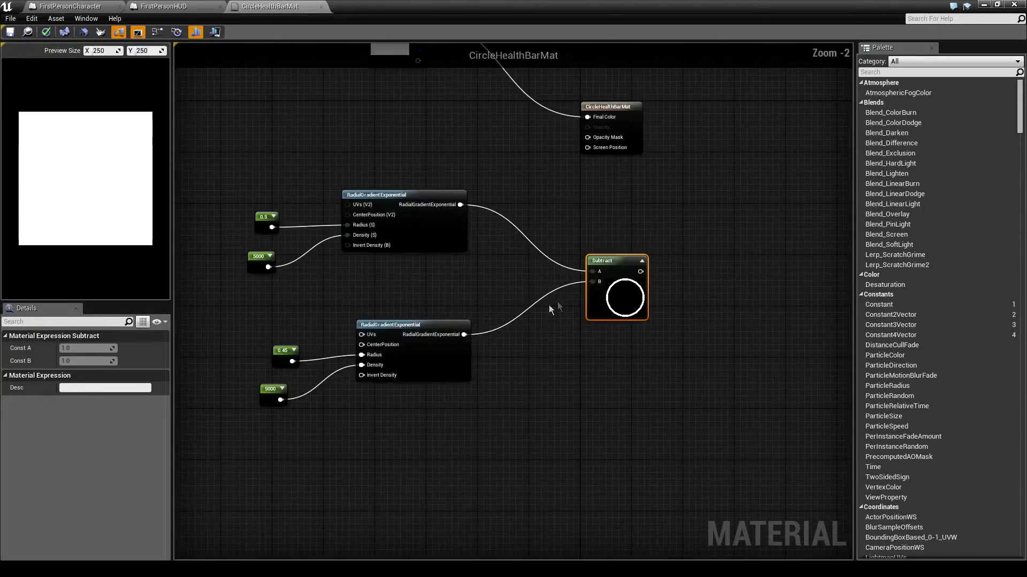
Add a VectorToRadialValue node in the empty graph area beside the Color parameter.
right_click(410, 190)
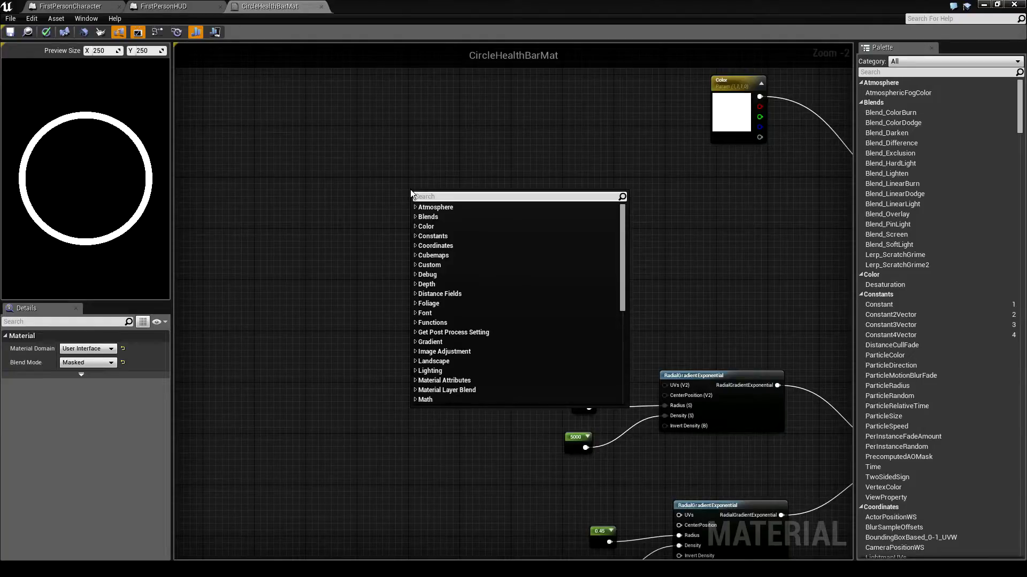
text(vector)
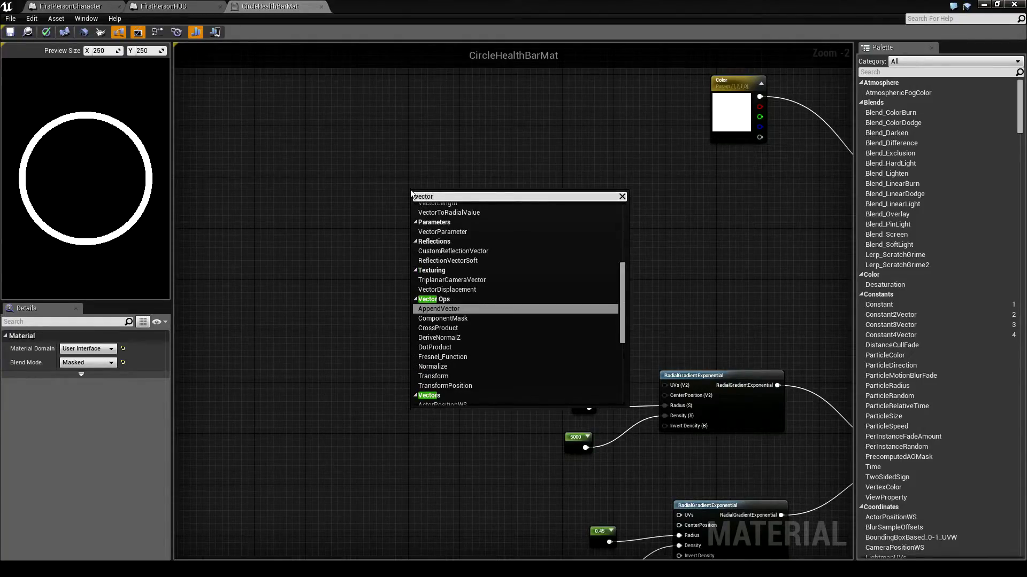
text(toradia)
key(Return)
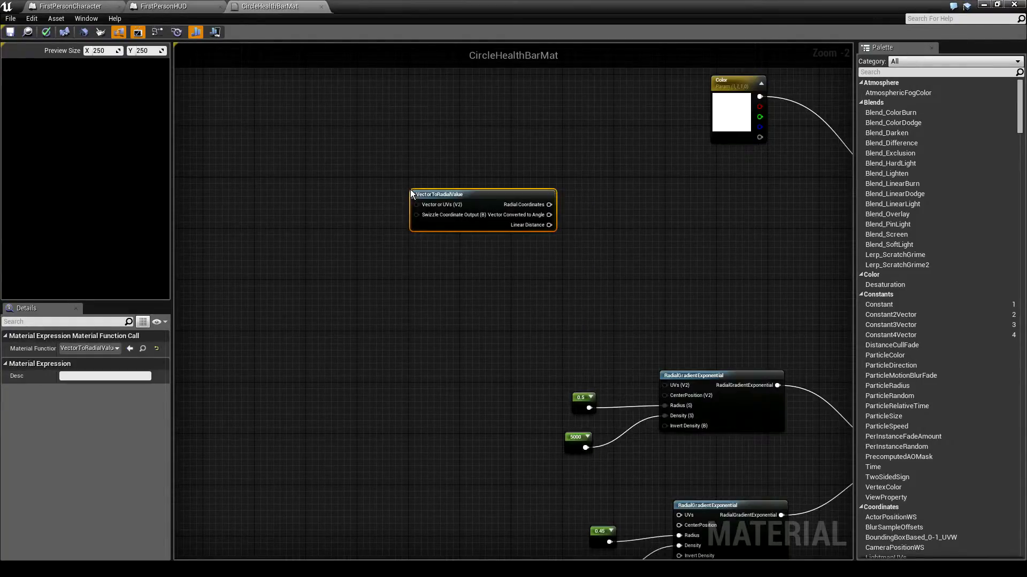
Add a TexCoord node and feed it into a new Subtract node with Const B set to 0.5.
right_click(268, 218)
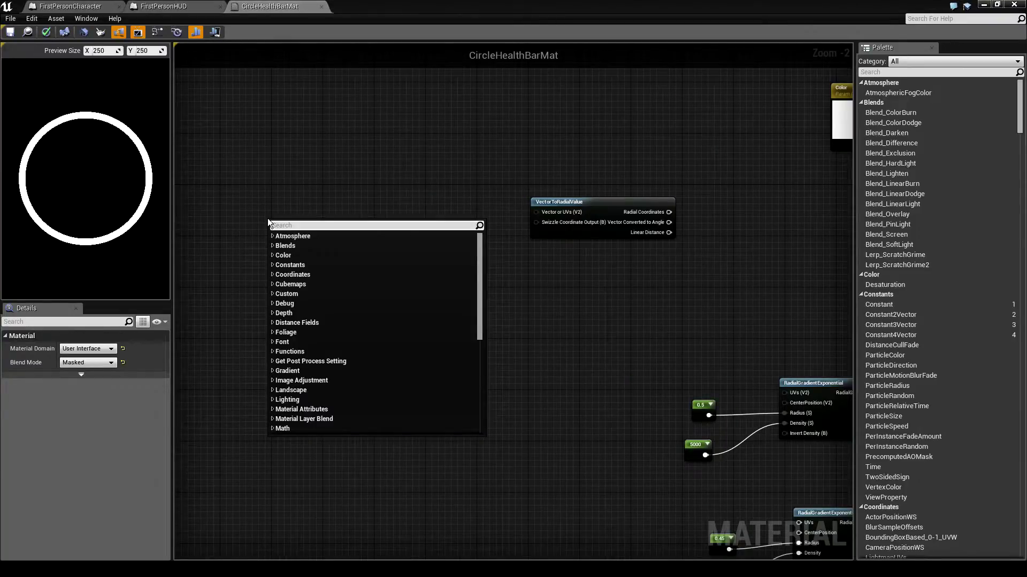
text(texcoord)
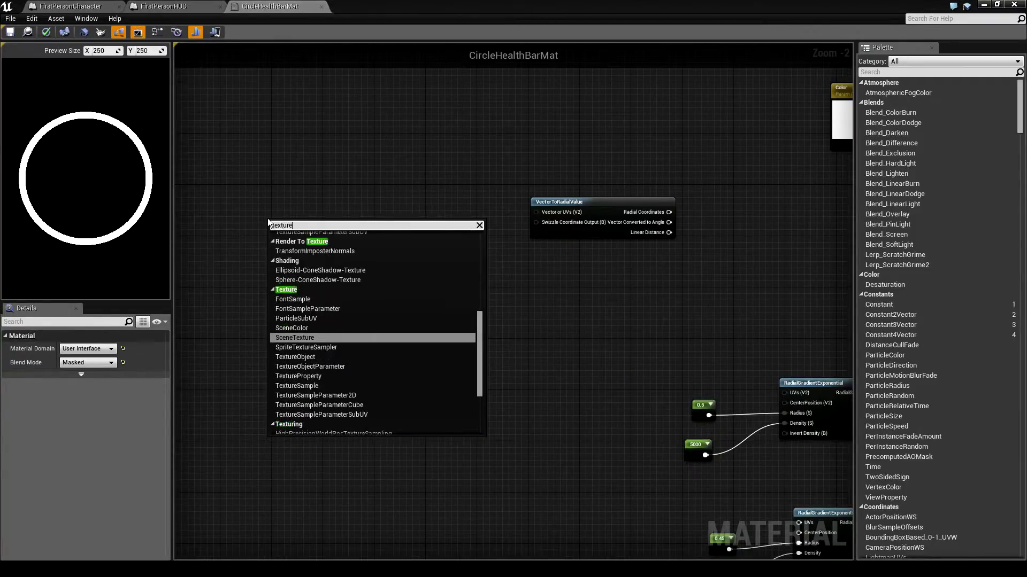
key(Return)
drag(306, 234, 365, 236)
text(sub)
key(Return)
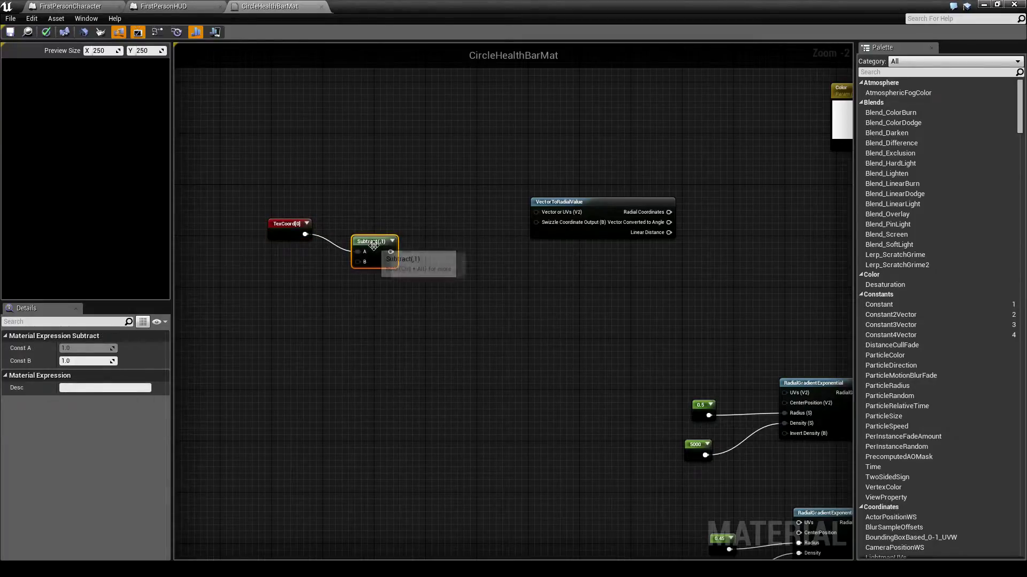
click(71, 361)
text(0.5)
key(Return)
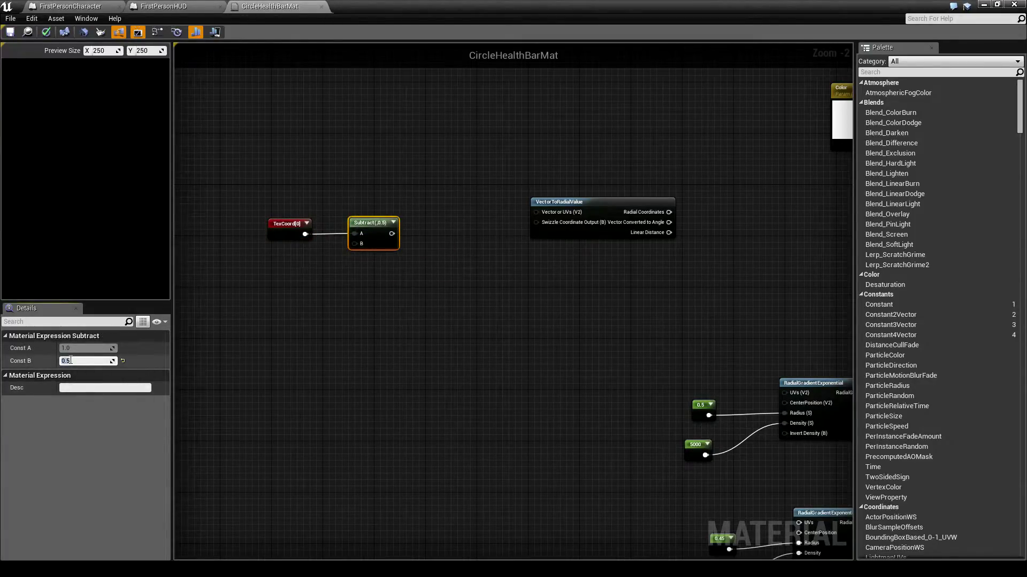
Add a Multiply node after the TexCoord Subtract node and connect the Subtract output to its A input.
click(422, 231)
click(442, 236)
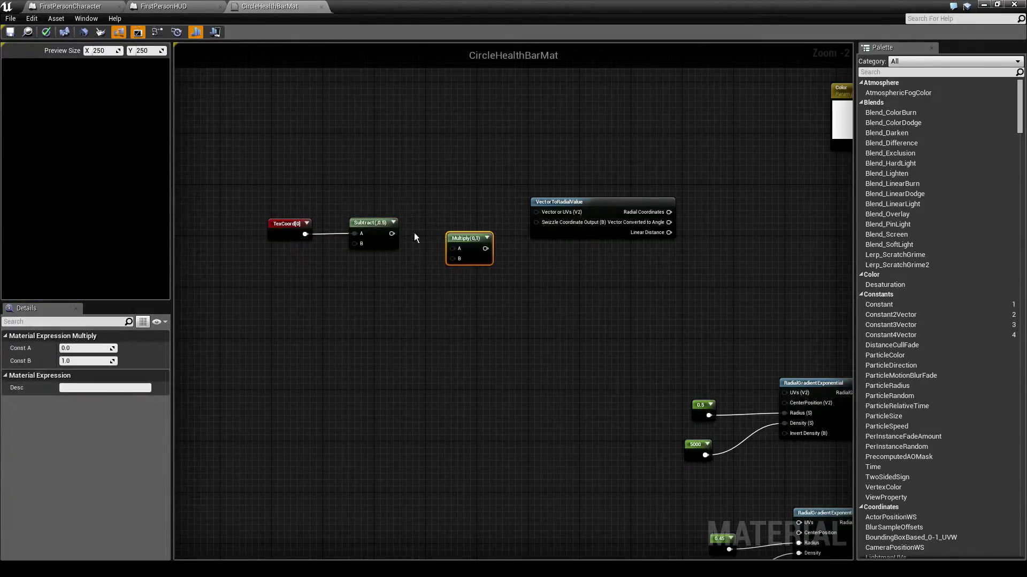
drag(392, 233, 452, 250)
click(332, 338)
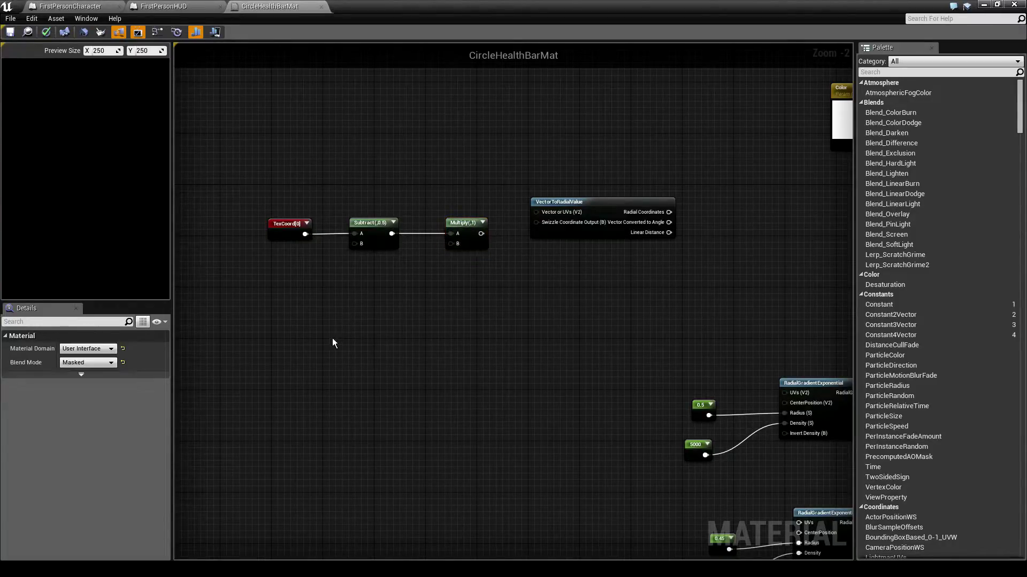
Connect a new Constant2Vector of -2, 2 to Multiply's B input and feed the product into VectorToRadialValue's Vector or UVs.
click(345, 321)
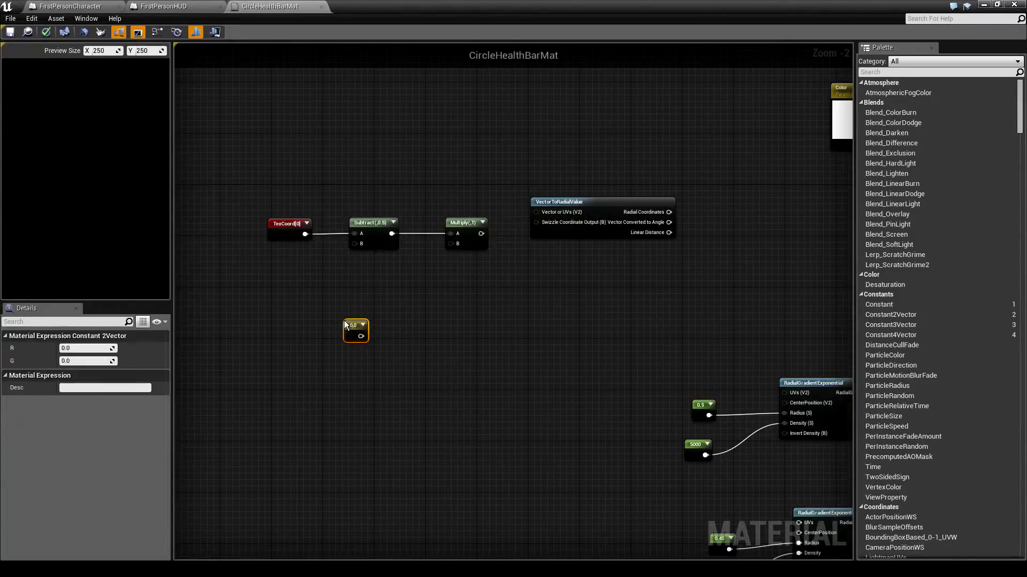
click(88, 347)
text(-2)
key(Tab)
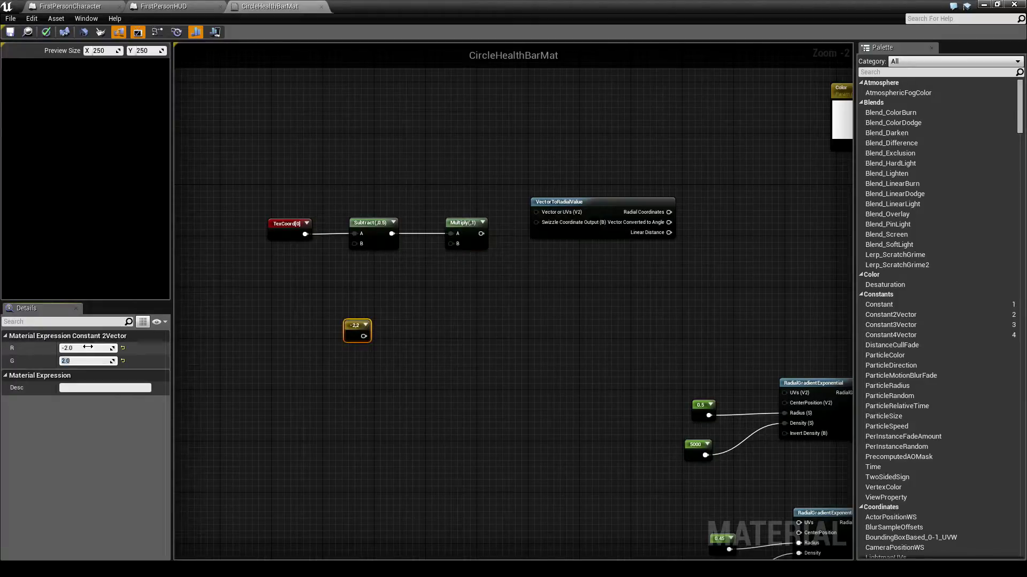
click(426, 328)
drag(363, 336, 536, 213)
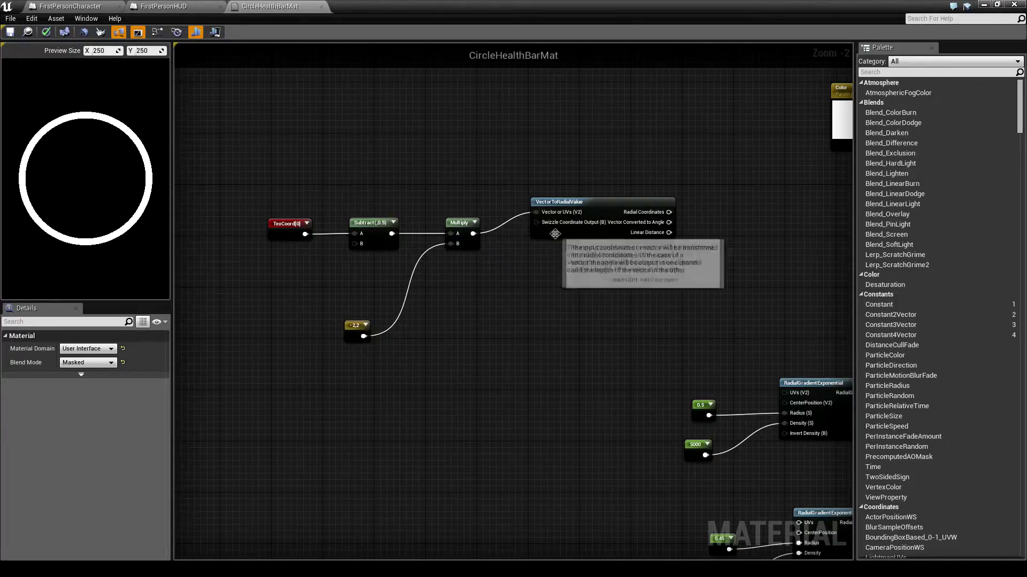
Place an Add node after VectorToRadialValue and connect Vector Converted to Angle to its A input.
right_drag(644, 319, 363, 323)
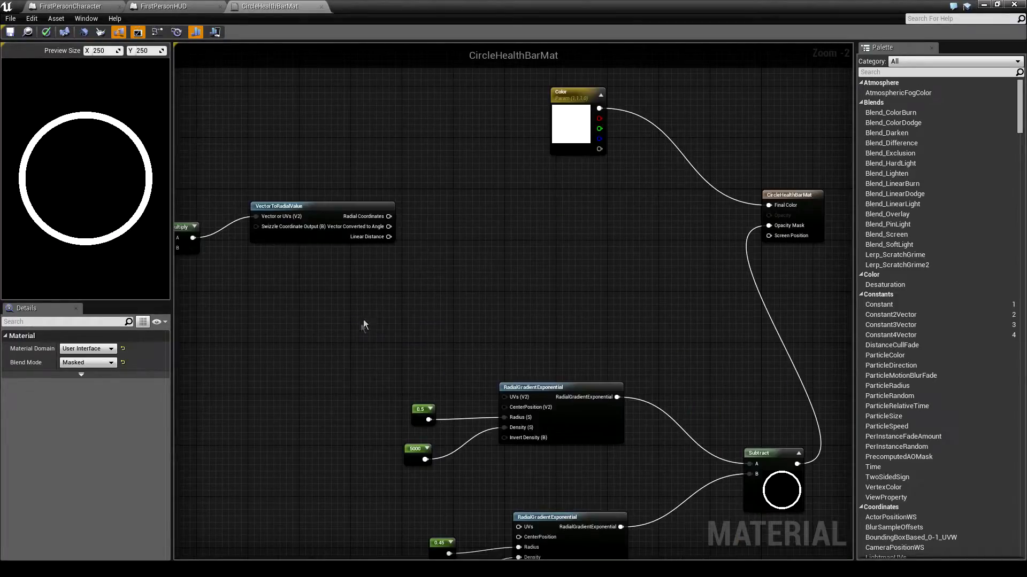
right_click(477, 233)
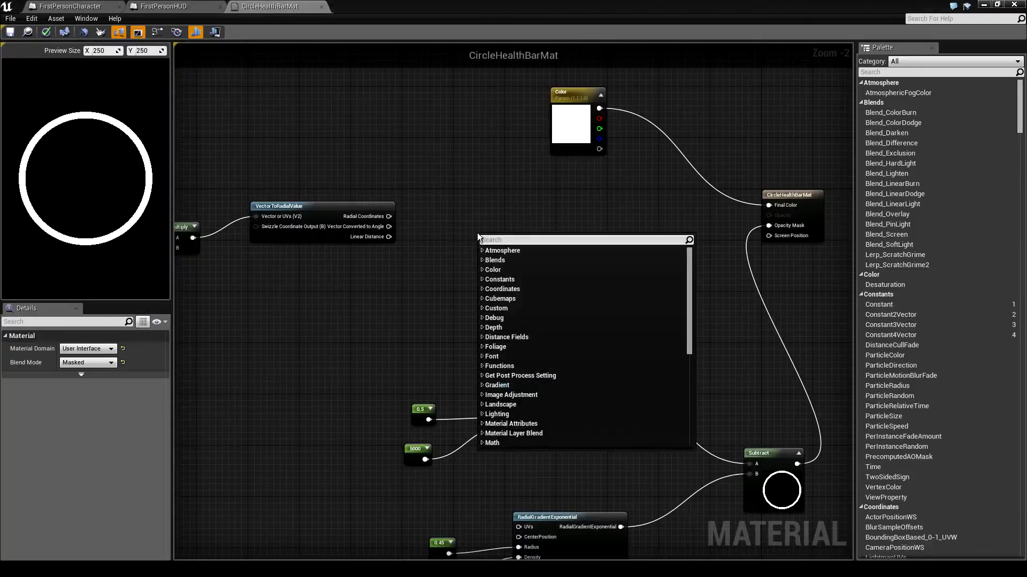
text(add)
key(Return)
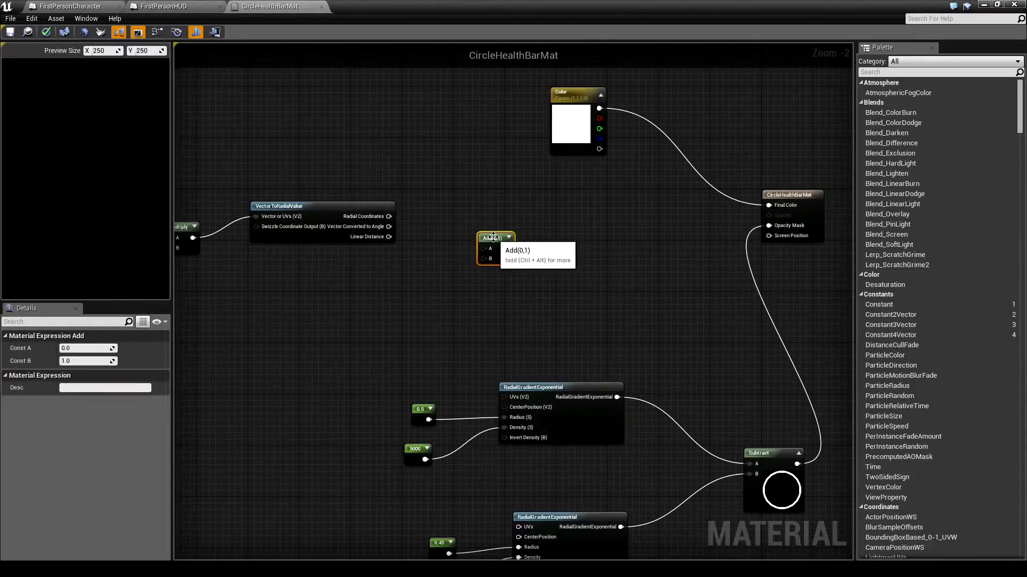
drag(493, 233, 523, 225)
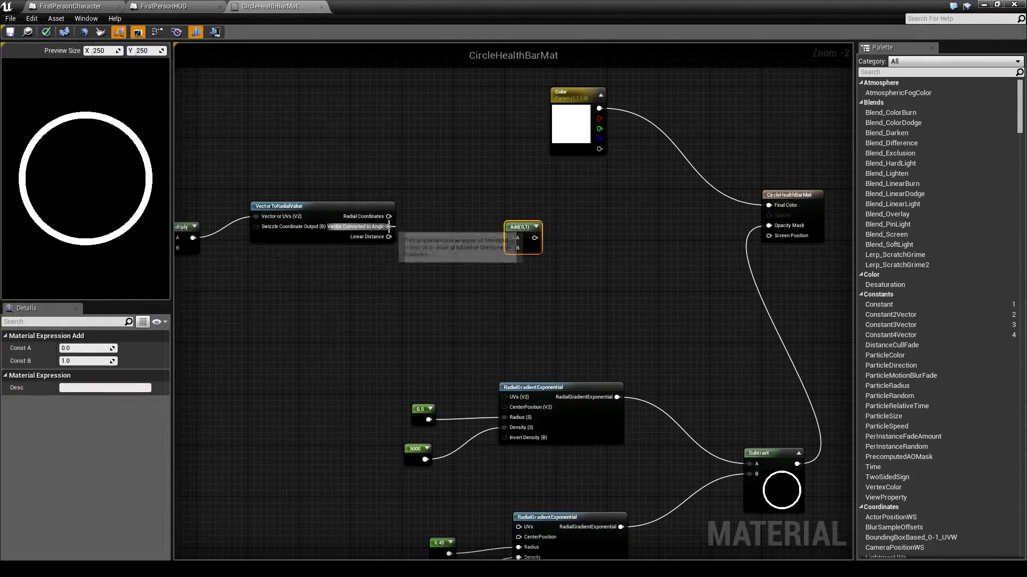
drag(388, 226, 511, 237)
Add a scalar parameter below VectorToRadialValue with a default value of 0.1.
click(367, 286)
right_click(367, 287)
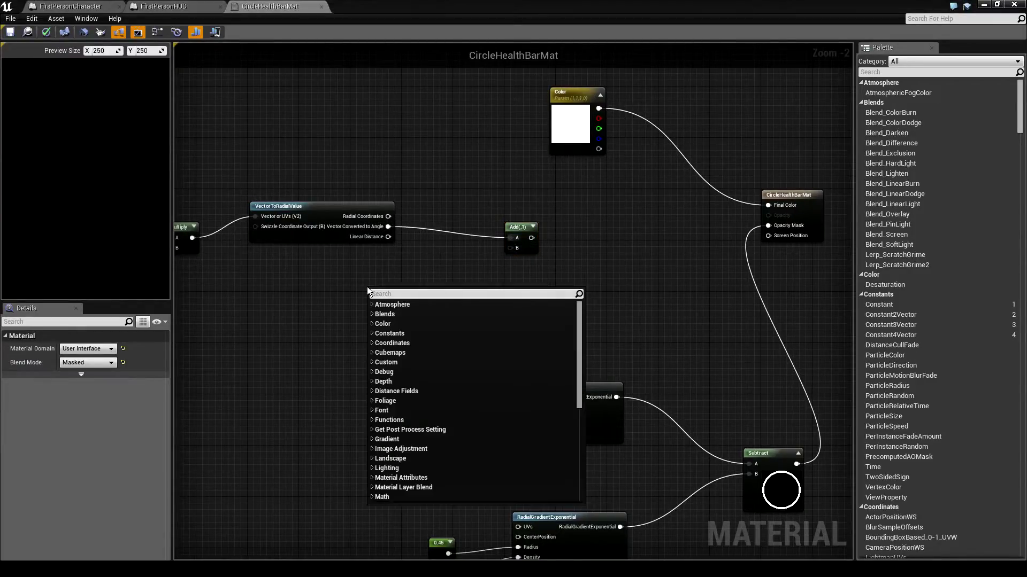
text(scalar p)
key(Return)
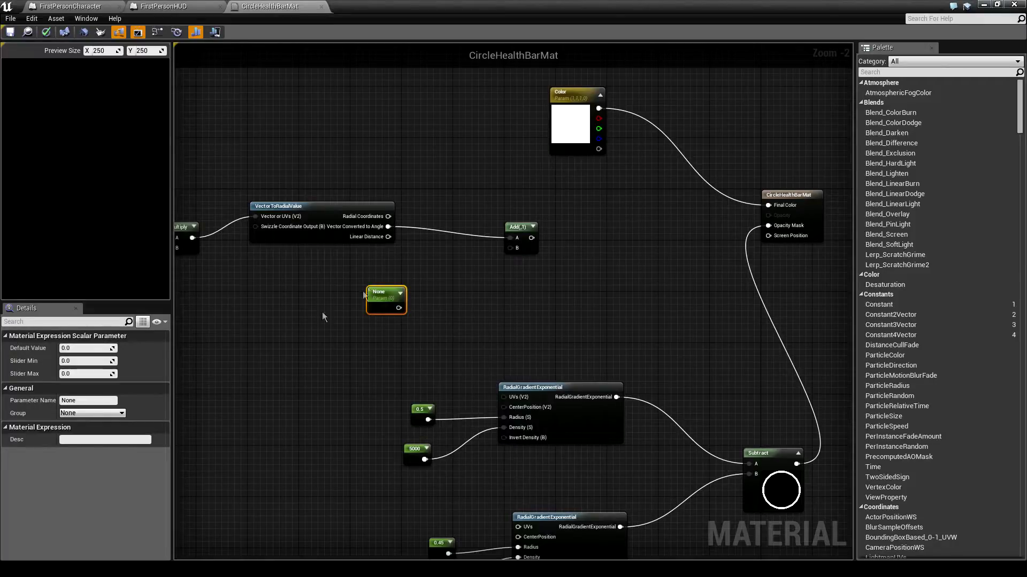
click(84, 349)
text(0.1)
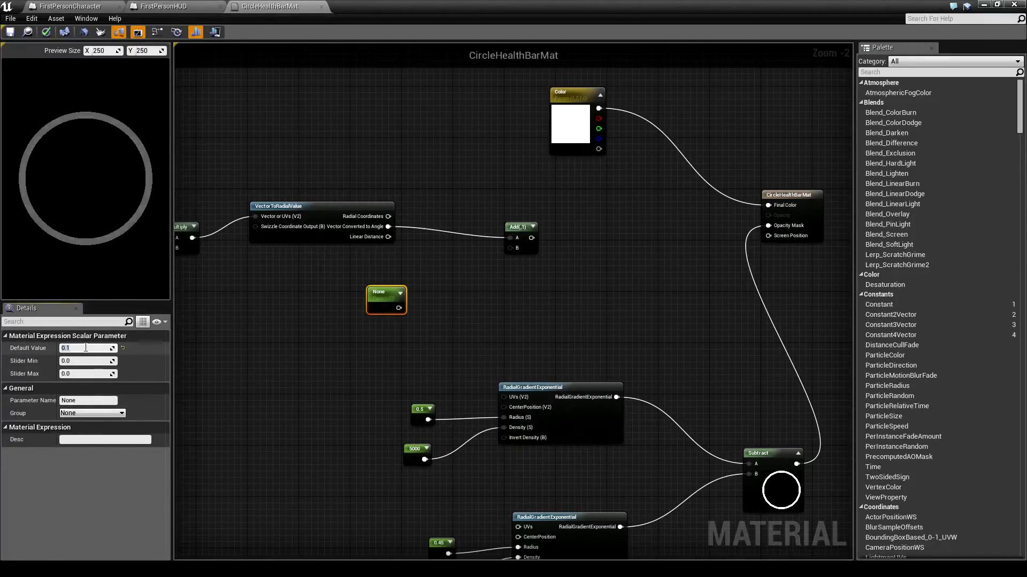
key(Return)
Name the scalar parameter Decimal and connect it to the Add node's B input.
click(91, 401)
text(D)
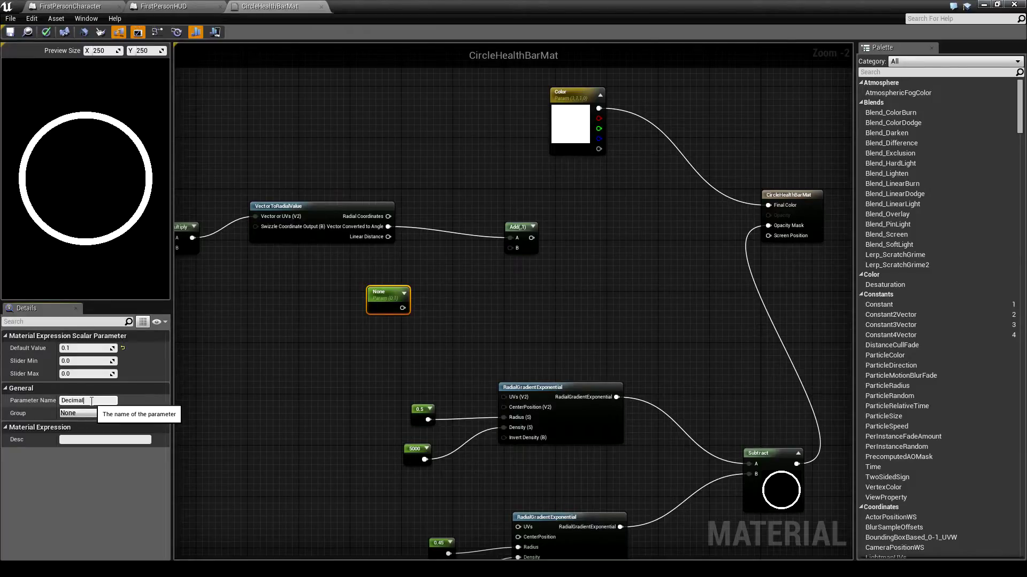
text(ecimal)
key(Return)
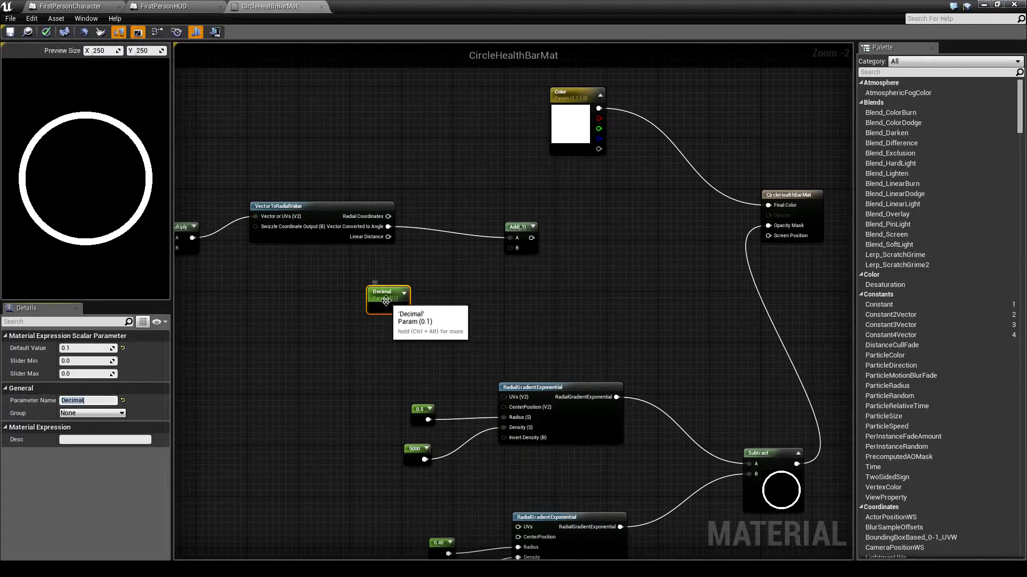
drag(386, 301, 400, 300)
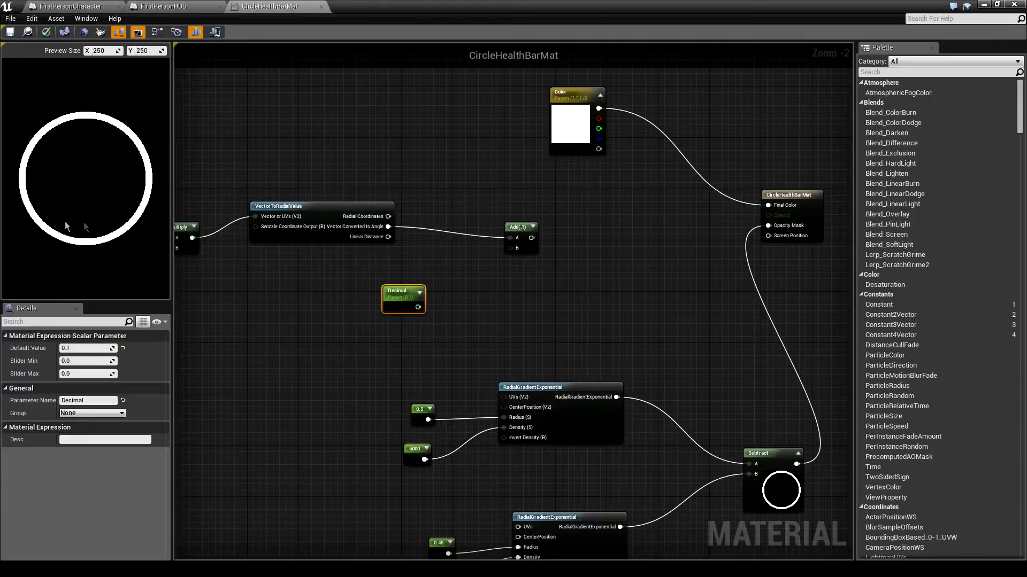
drag(419, 307, 532, 222)
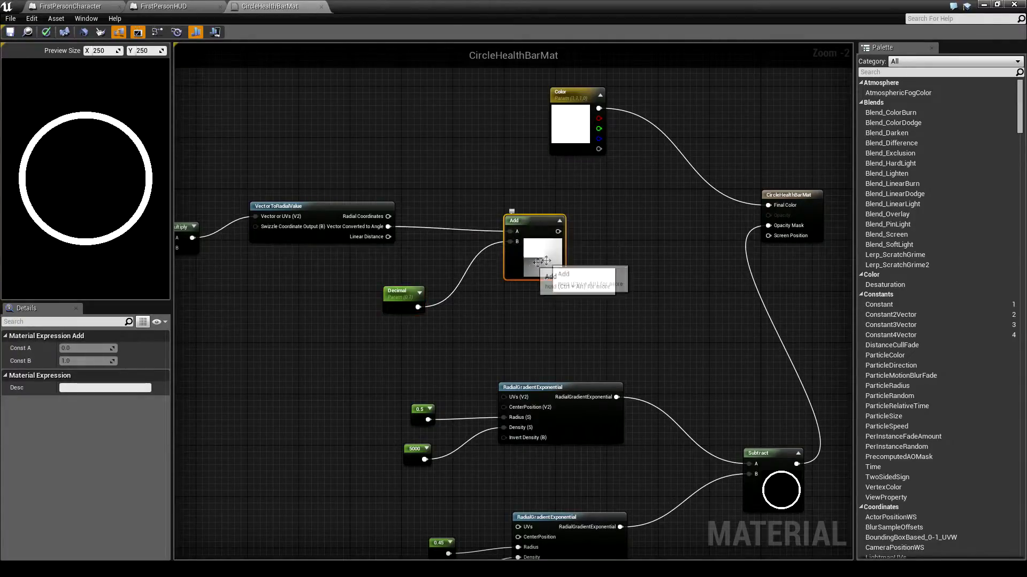
Feed the Add node's output into a new Floor node.
right_drag(561, 247, 498, 248)
drag(495, 232, 528, 235)
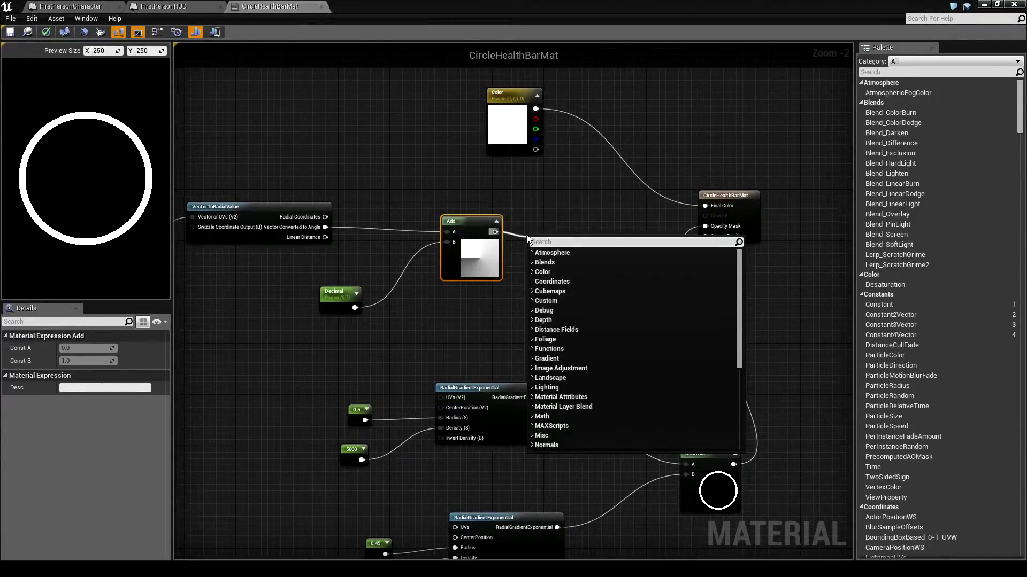
text(floor)
key(Return)
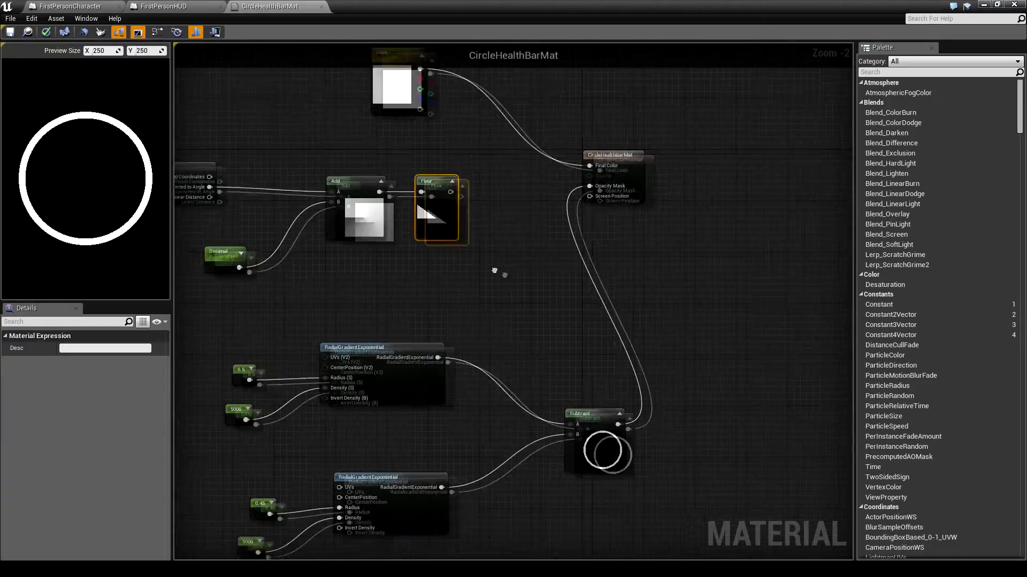
Multiply the Floor output (A) by the ring mask's Subtract output (B) in a new Multiply node and connect the result to Opacity Mask.
right_drag(494, 270, 490, 268)
key(m)
click(529, 257)
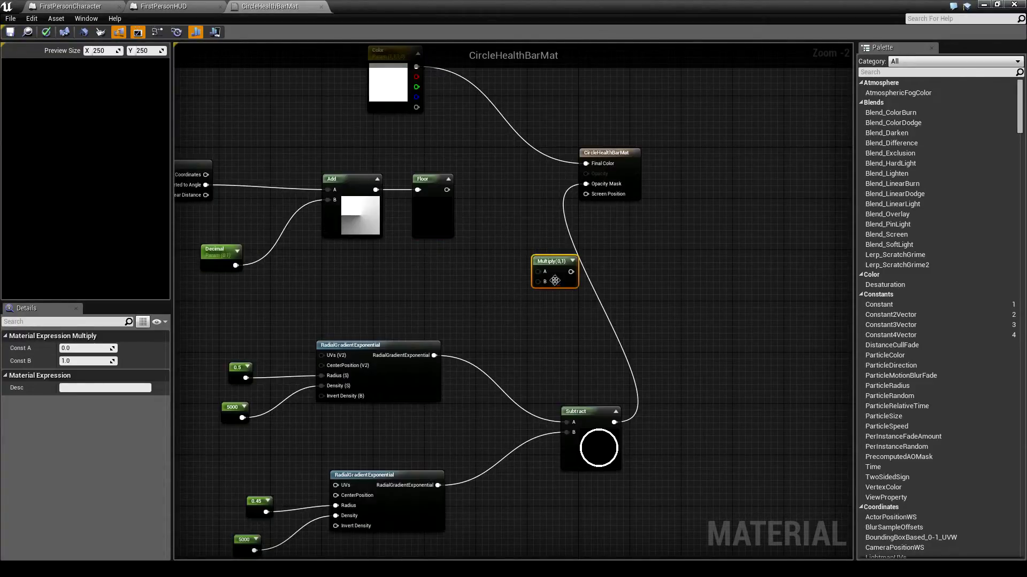
drag(550, 258, 579, 253)
drag(614, 423, 566, 277)
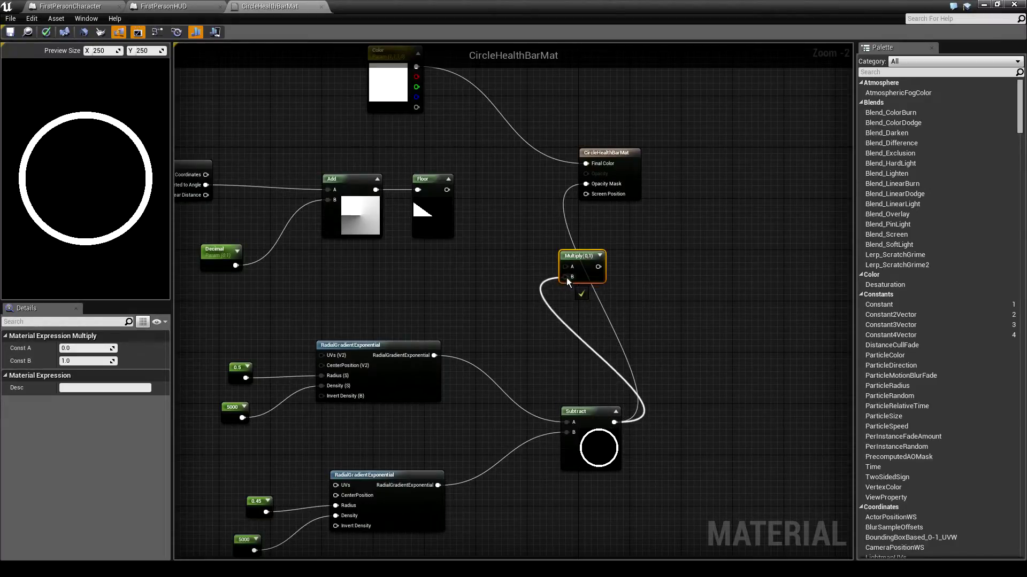
drag(447, 189, 588, 184)
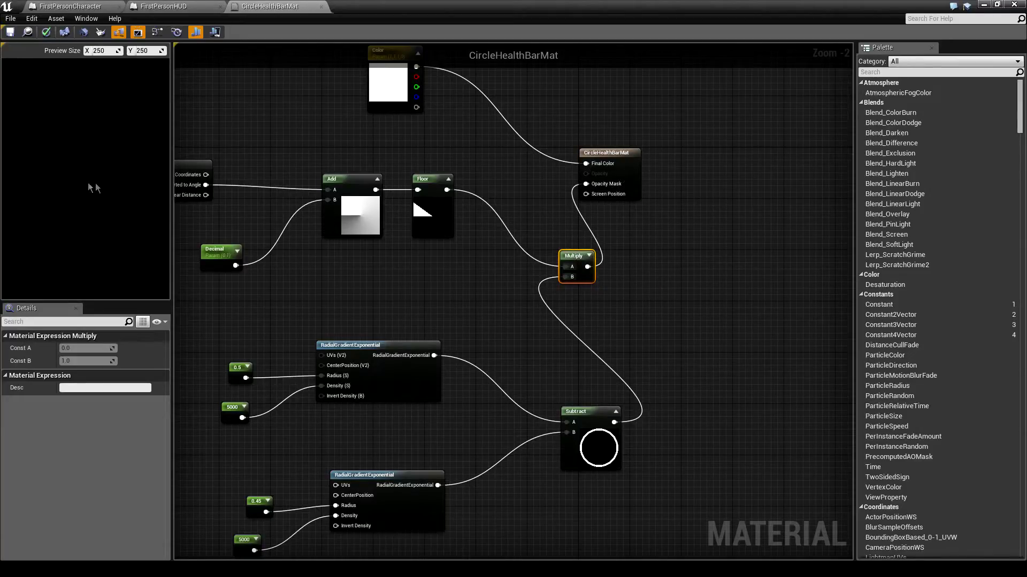
right_drag(427, 279, 461, 283)
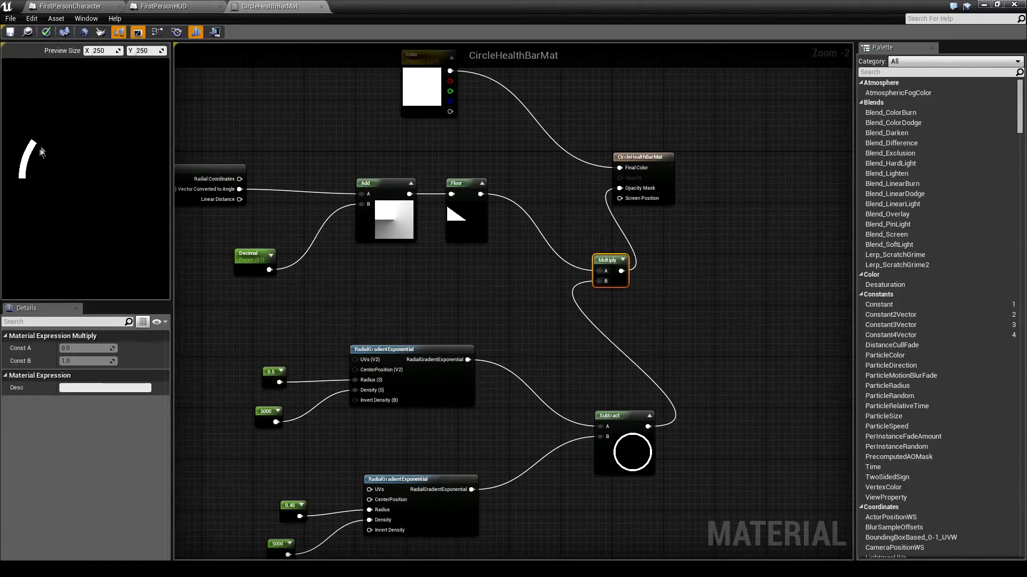
Set the R value of the two-component constant feeding the first Multiply node to 2.0.
click(243, 257)
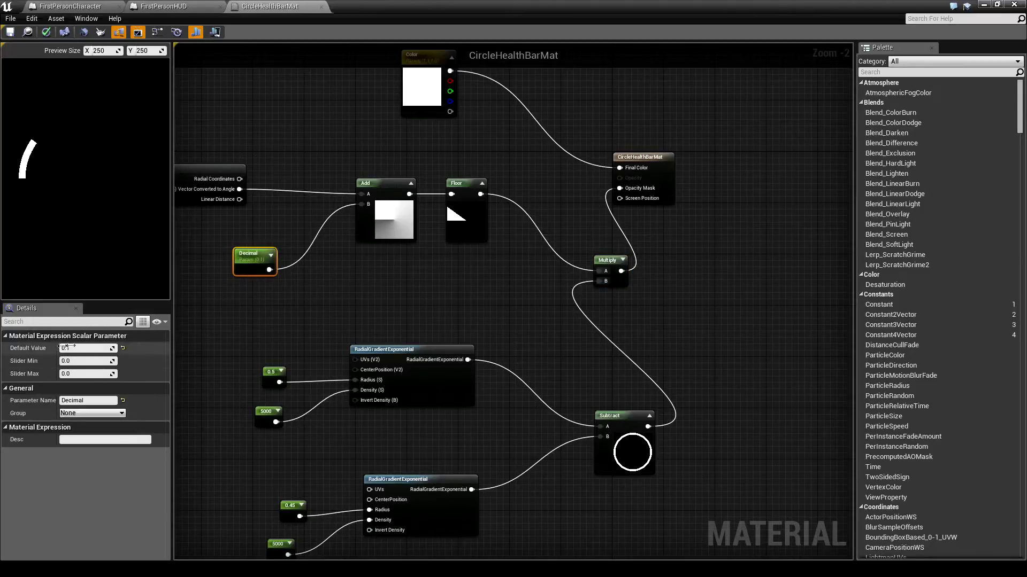
right_drag(316, 338, 714, 313)
click(457, 334)
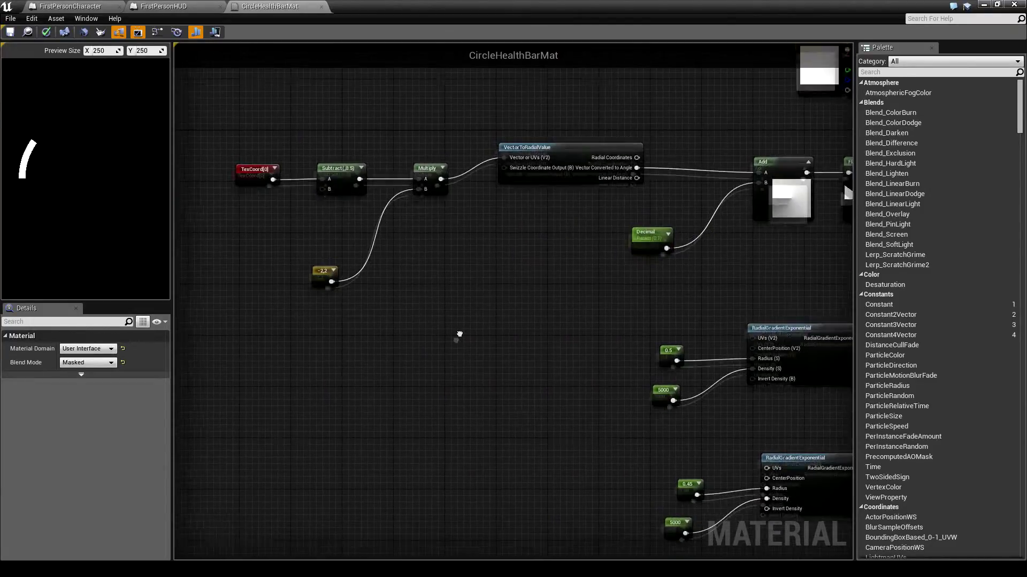
drag(293, 256, 353, 305)
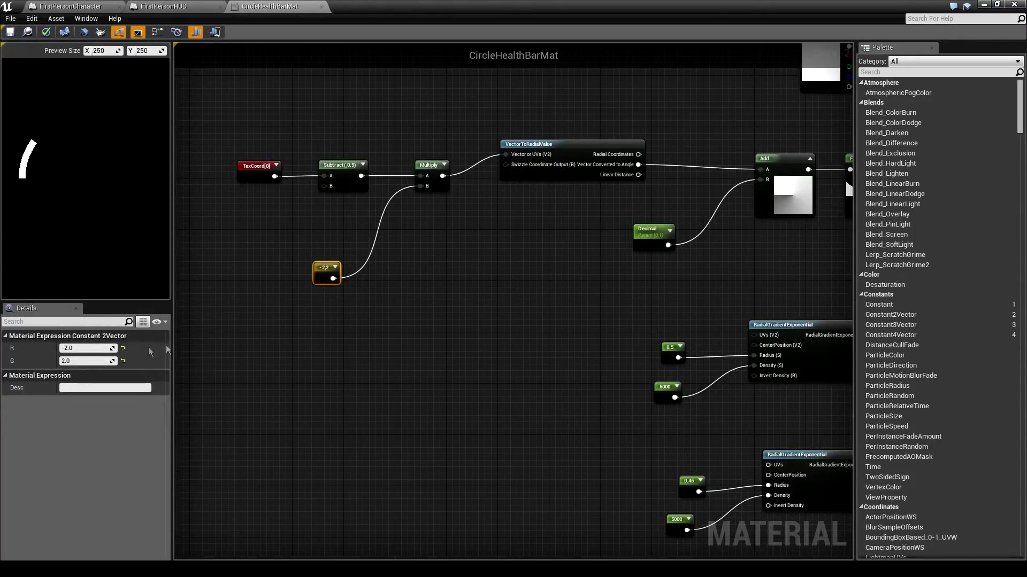
click(91, 348)
text(2.0)
key(Return)
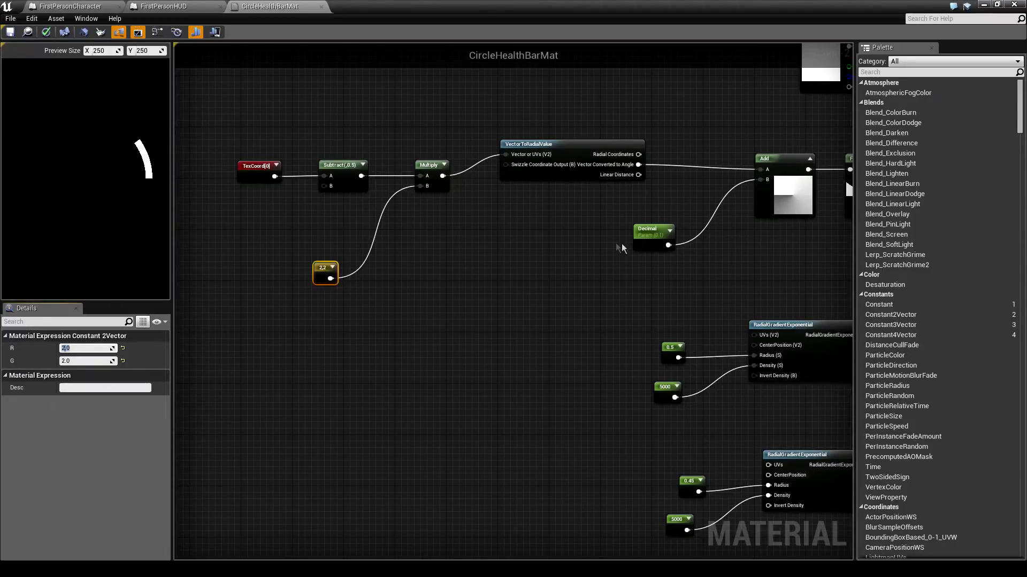
Set the Decimal parameter's default value to 0.25 and the two-component constant's R value back to -2.0.
click(644, 235)
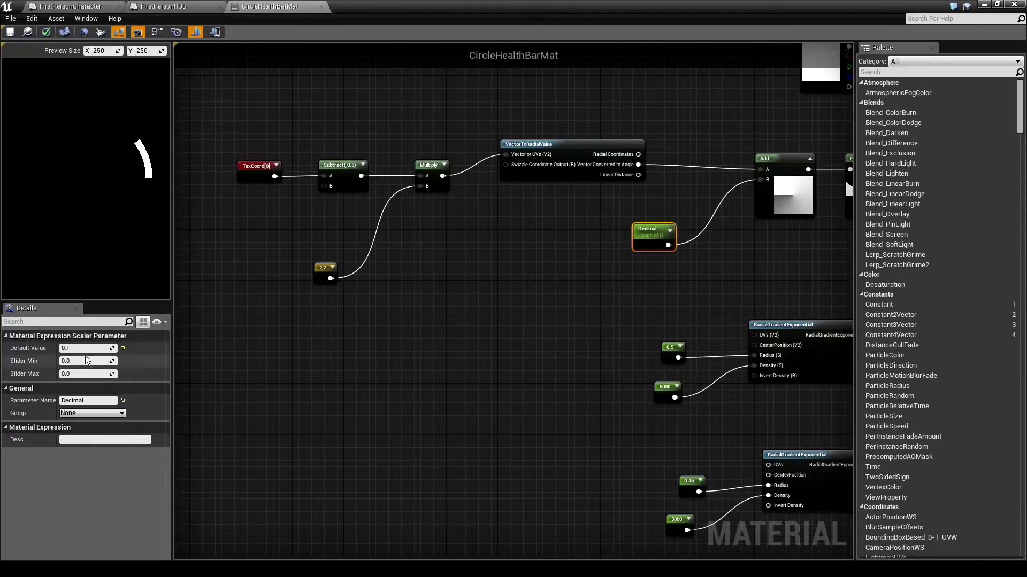
text(25)
key(Return)
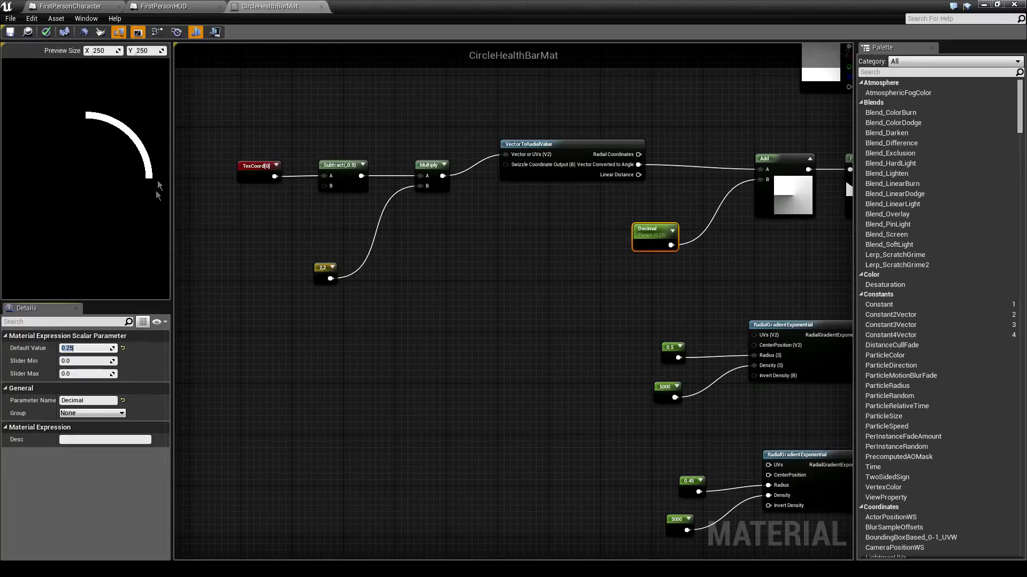
click(323, 269)
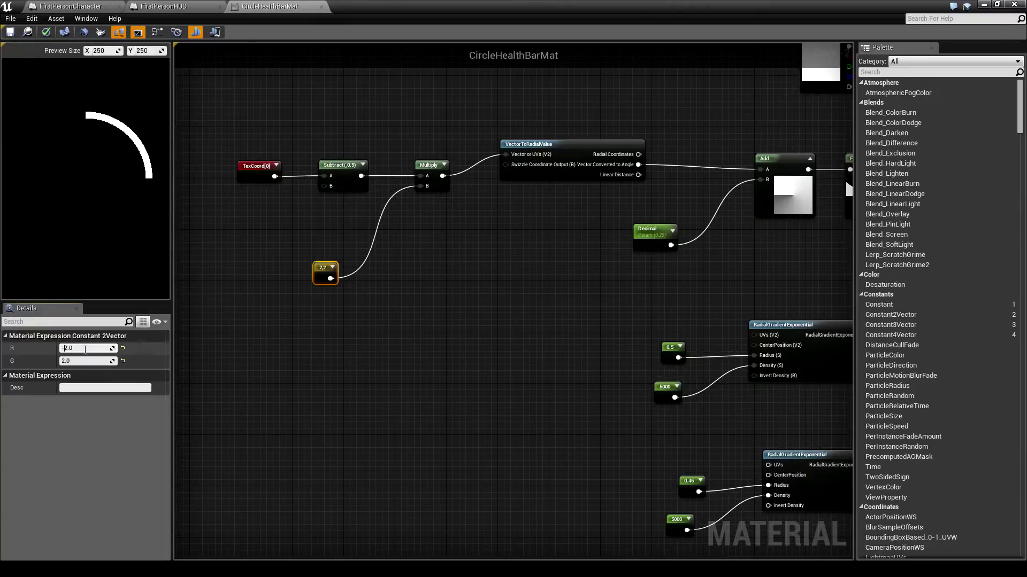
key(Return)
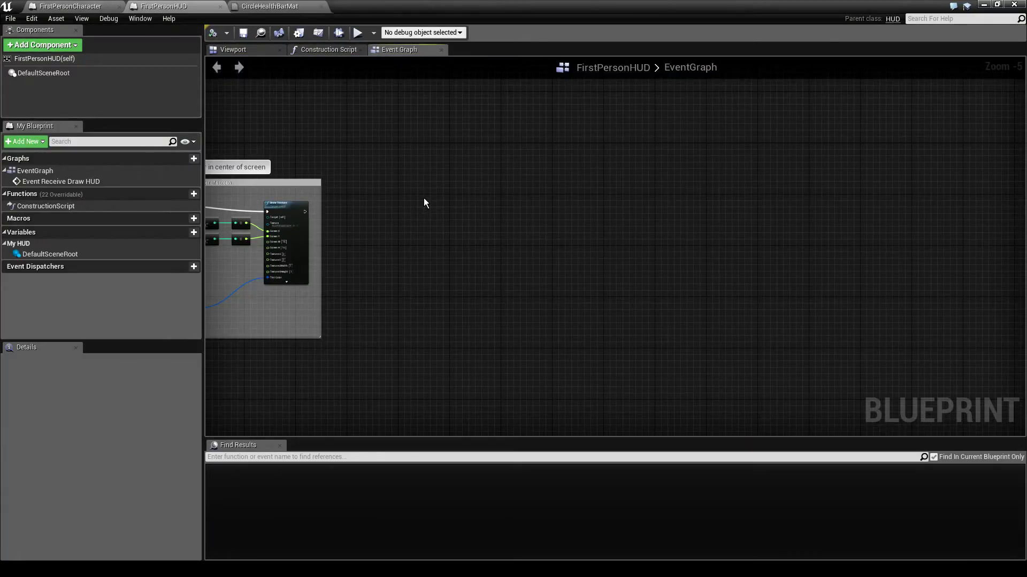
Open the FirstPersonHUD blueprint's event graph from the Blueprints folder.
right_click(424, 199)
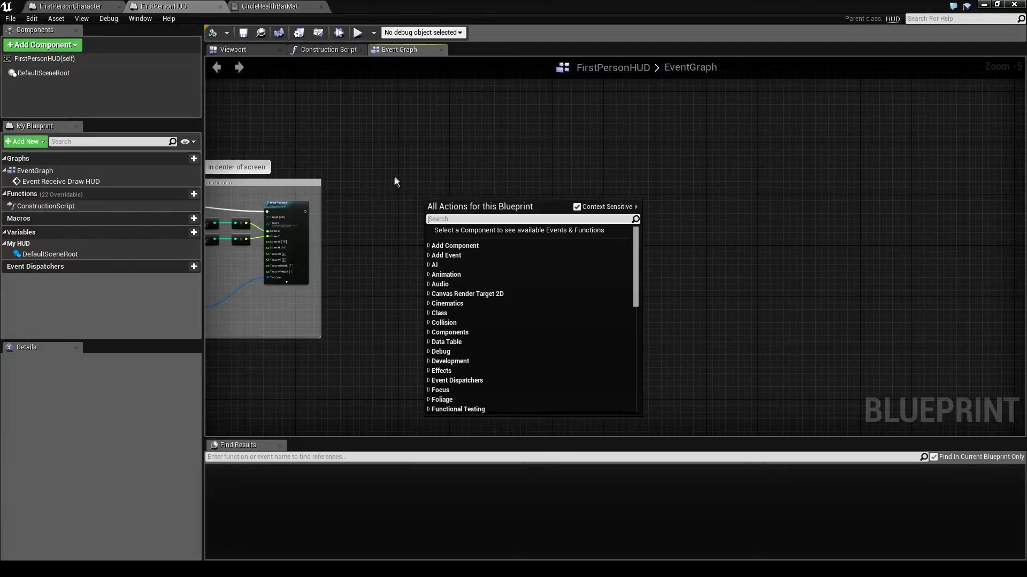
right_drag(394, 176, 556, 163)
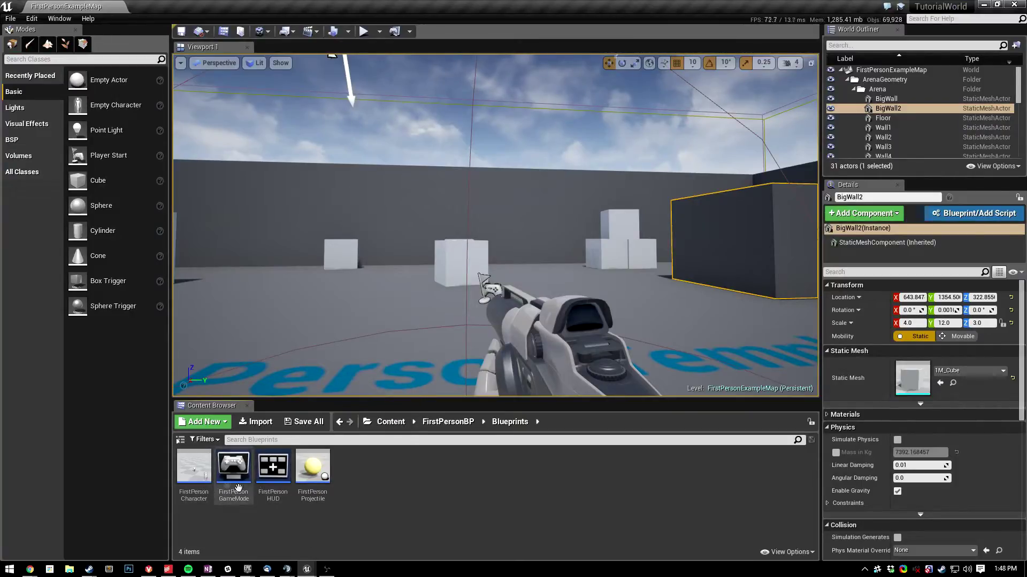
double_click(273, 468)
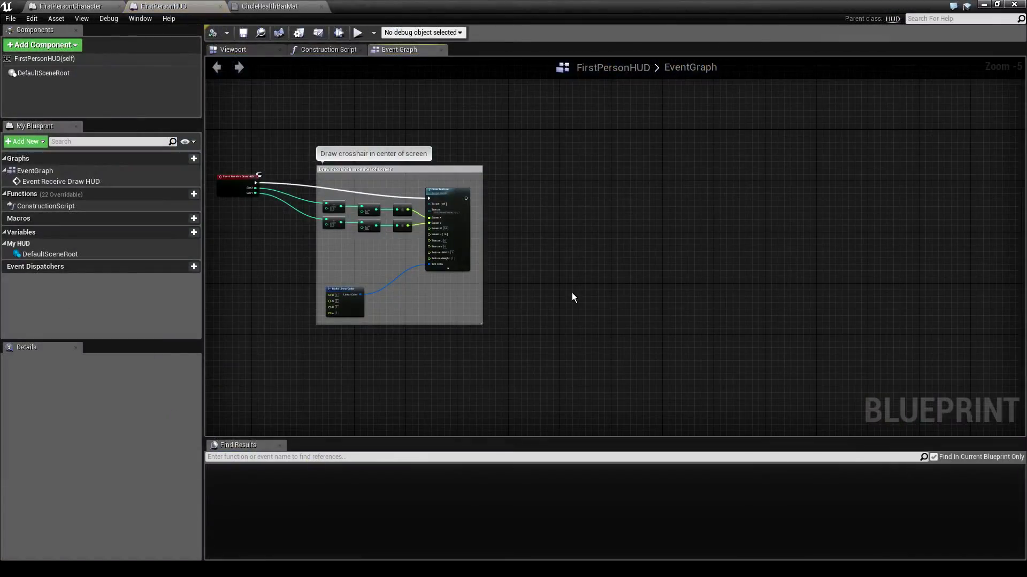
scroll(492, 262, up, 3)
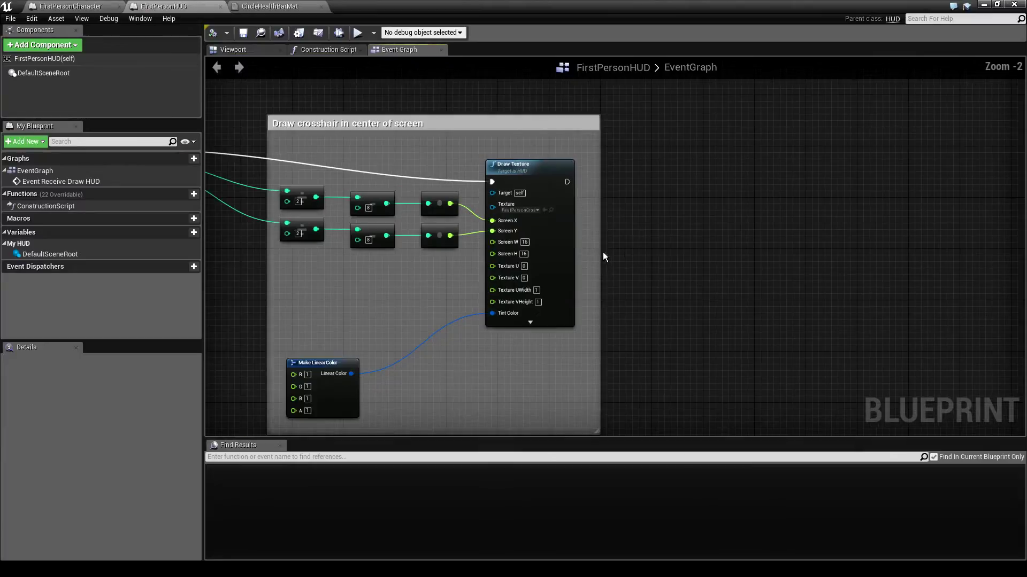
Add a Create Dynamic Material Instance node with CircleHealthBarMat as its Parent and run it after Draw Texture.
right_click(560, 188)
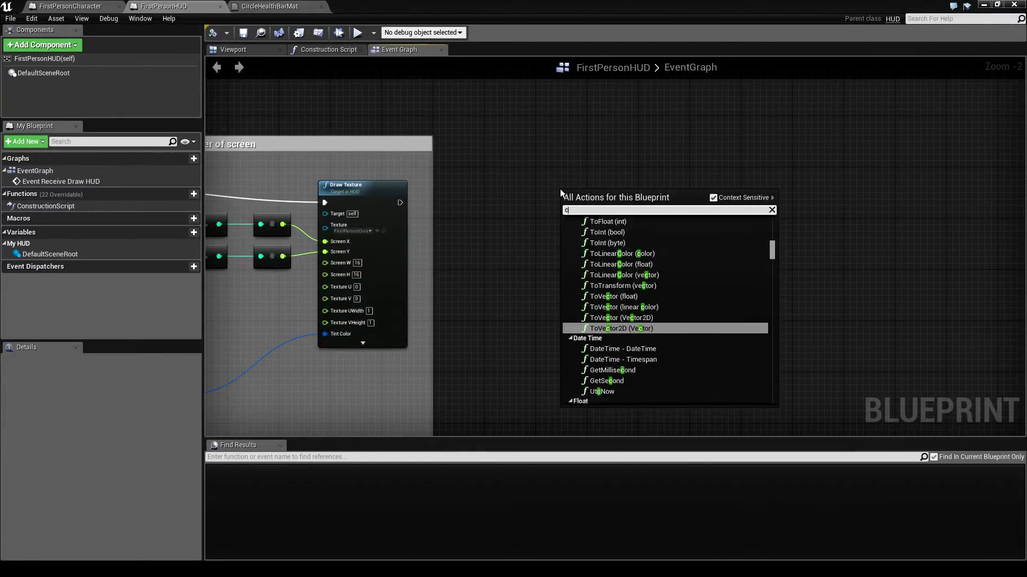
text(create dyna)
key(Return)
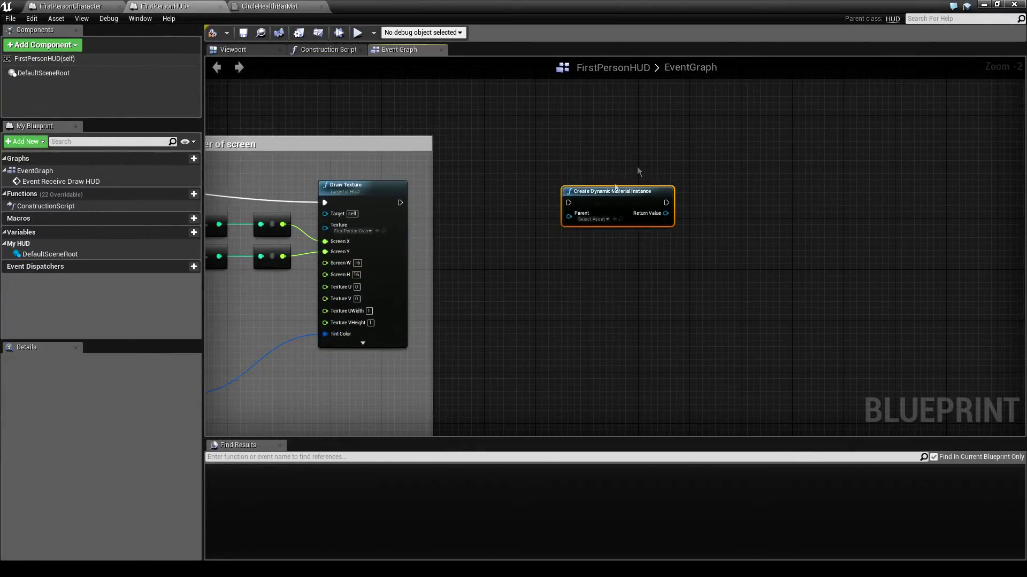
click(593, 219)
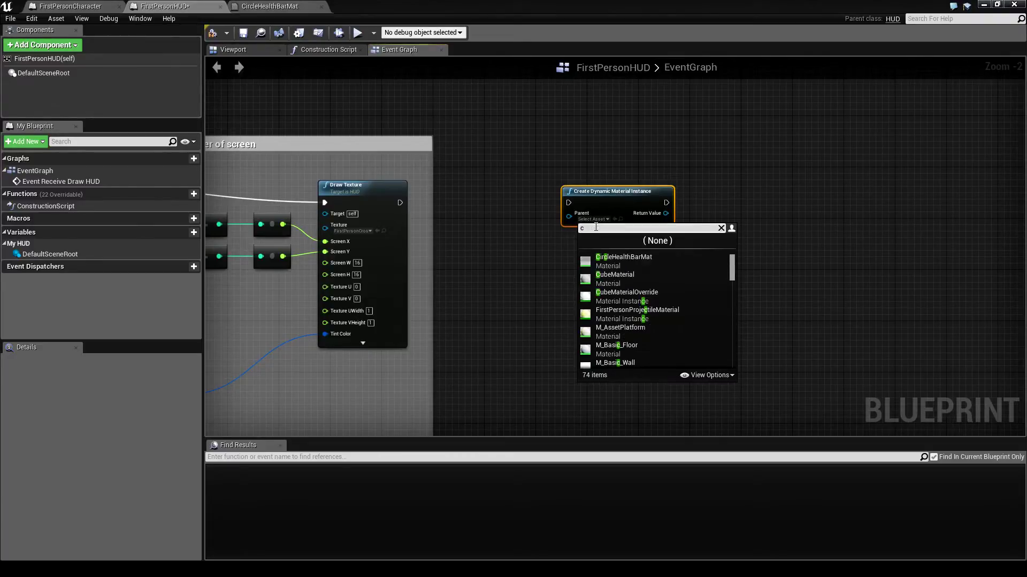
text(circle)
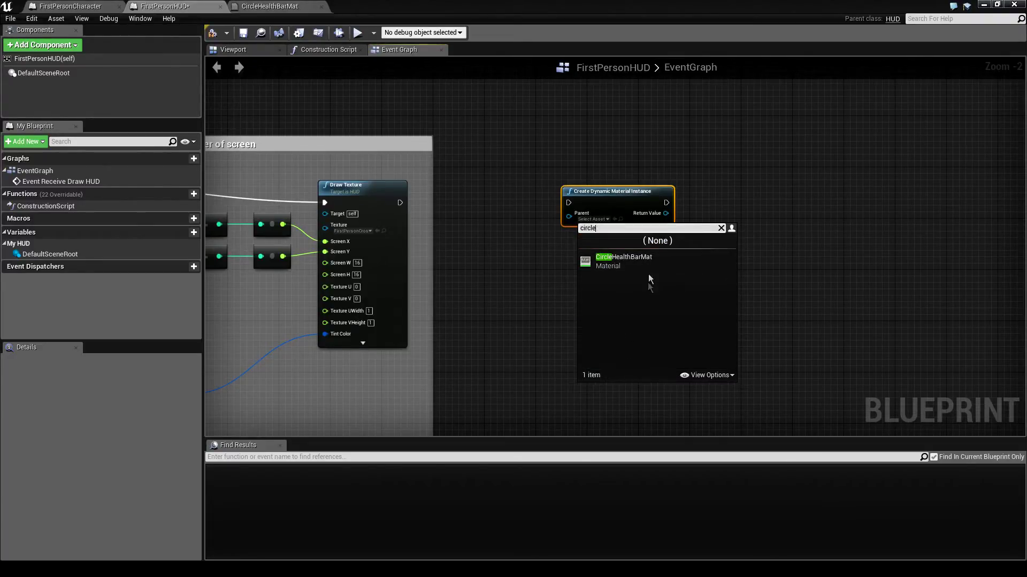
click(636, 263)
mouse_move(400, 203)
mouse_down()
mouse_move(593, 215)
mouse_move(647, 195)
mouse_up()
Add a Set Vector Parameter Value node driven by the dynamic material instance's Return Value.
right_drag(756, 231, 588, 246)
drag(556, 229, 611, 223)
text(set vecto)
key(Return)
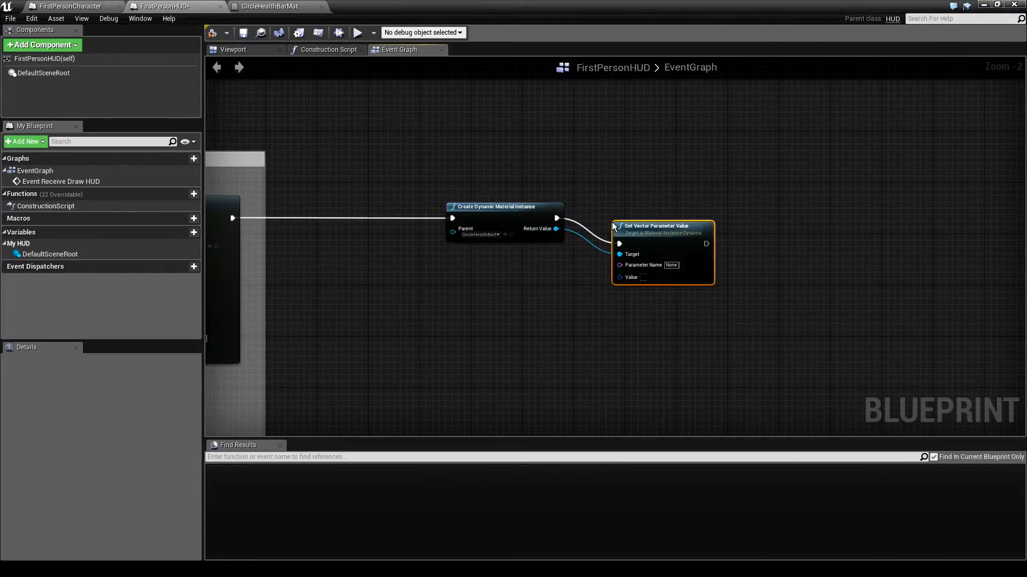
Give the Set Vector Parameter Value node a pink-red value (R 0.745, G 0.0, B 0.295) and the parameter name Color.
click(663, 253)
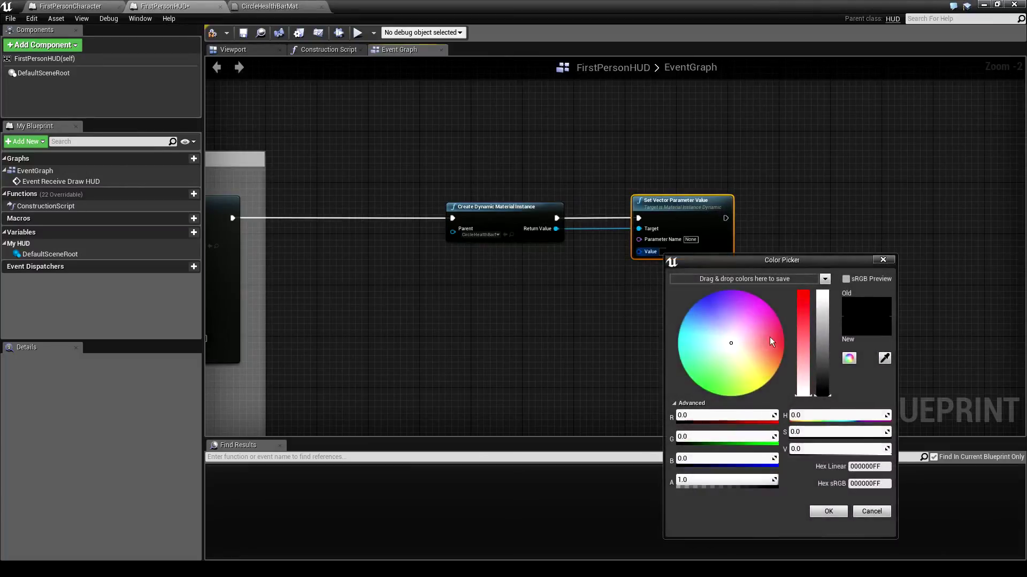
click(805, 323)
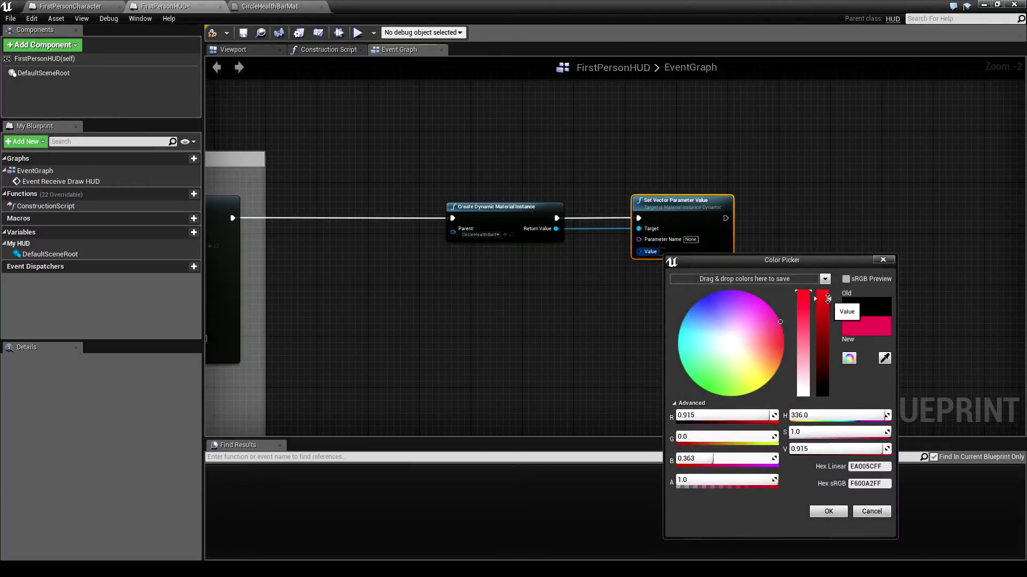
click(822, 317)
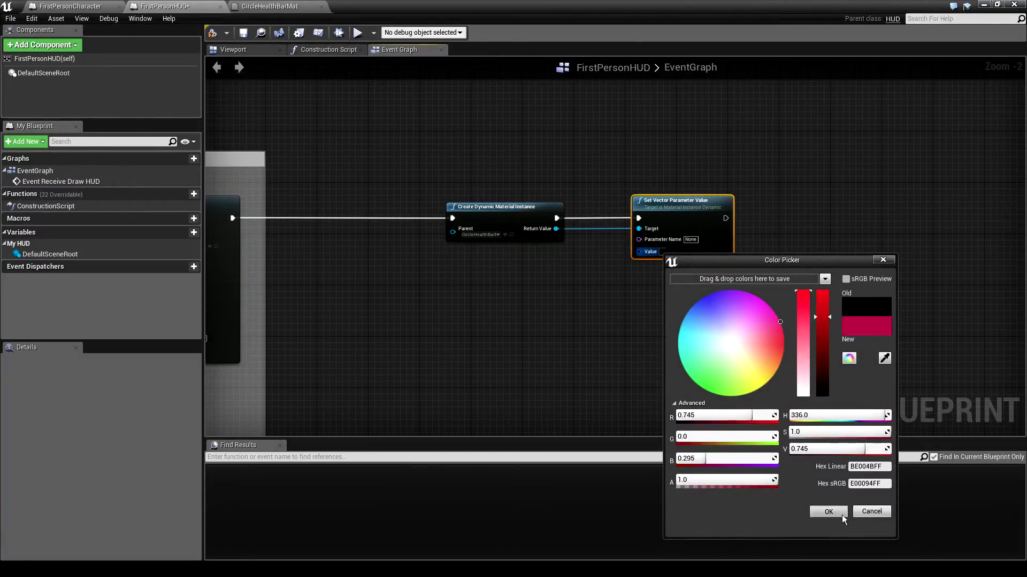
click(828, 512)
right_drag(754, 294, 682, 288)
click(622, 233)
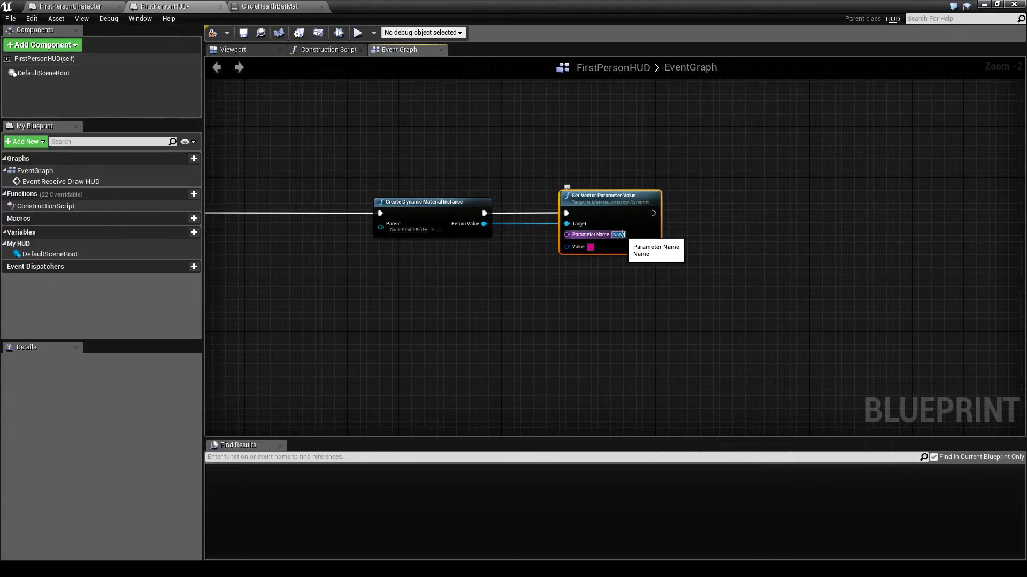
text(Color)
Add a Set Scalar Parameter Value node from the material instance's Return Value, with the parameter name Decimal.
drag(325, 220, 560, 224)
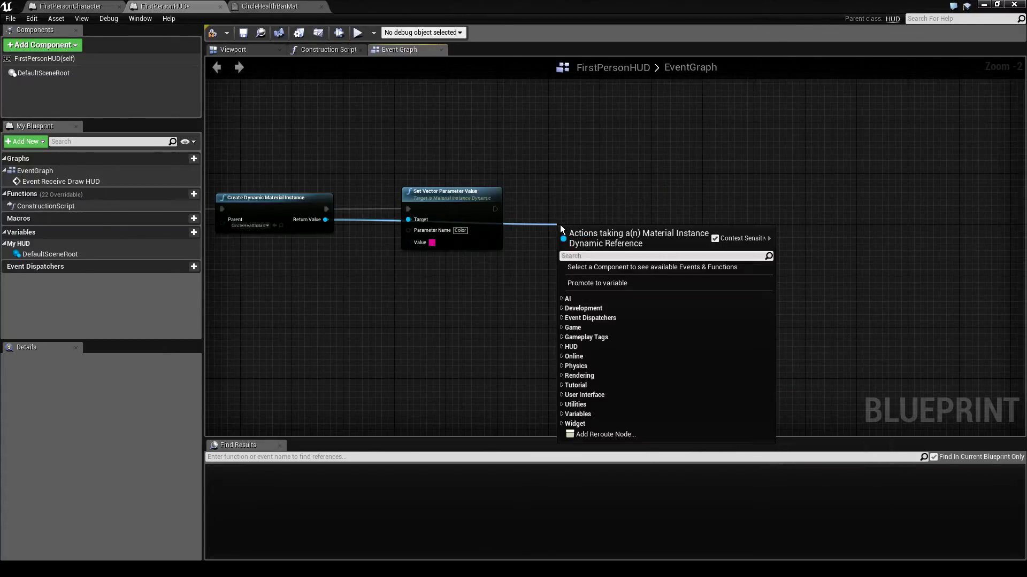
text(set scalar)
key(Return)
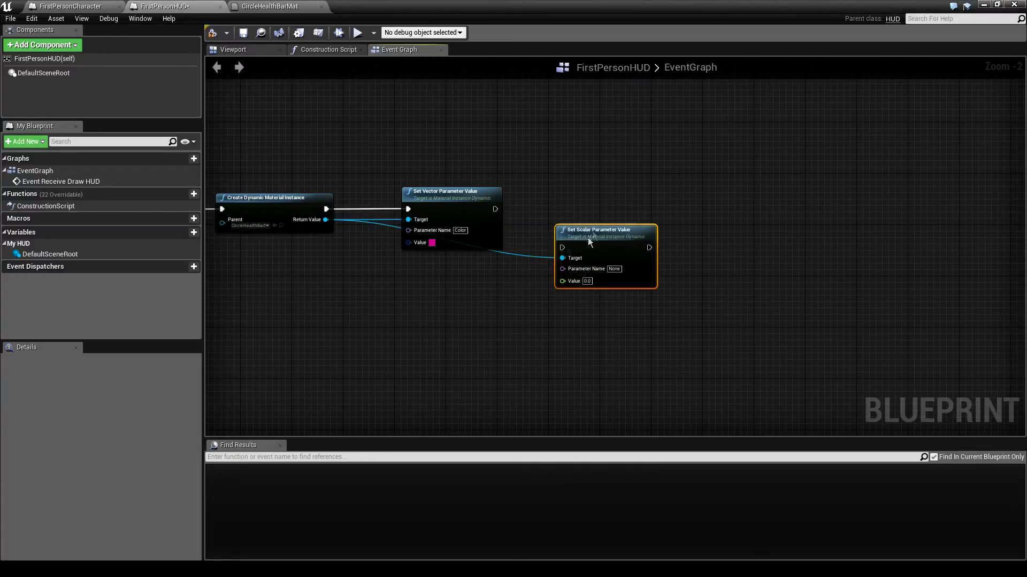
click(624, 236)
text(Decimal)
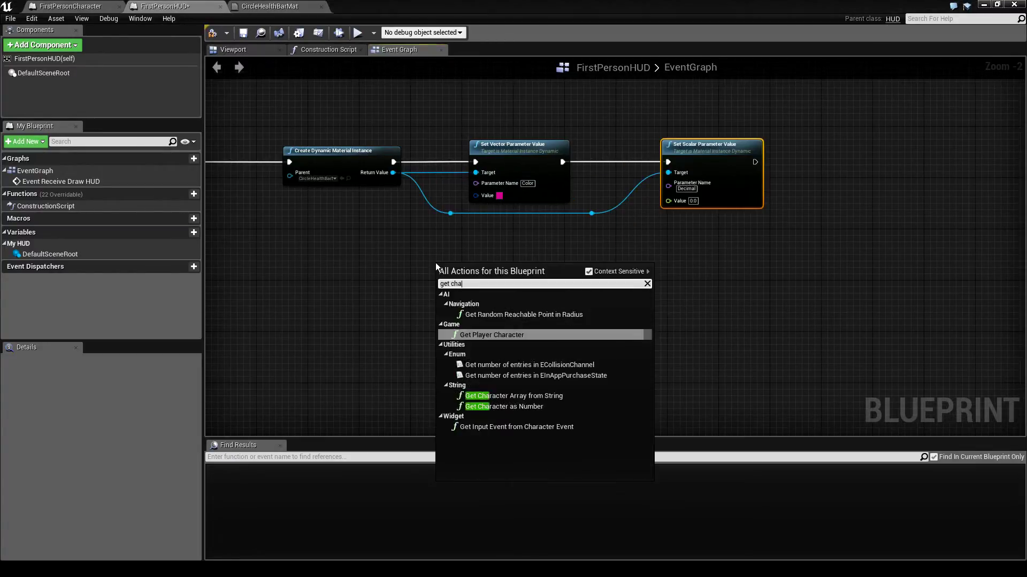
Add a Get Player Character node below the material nodes and cast its Return Value to FirstPersonCharacter.
text(e)
key(Return)
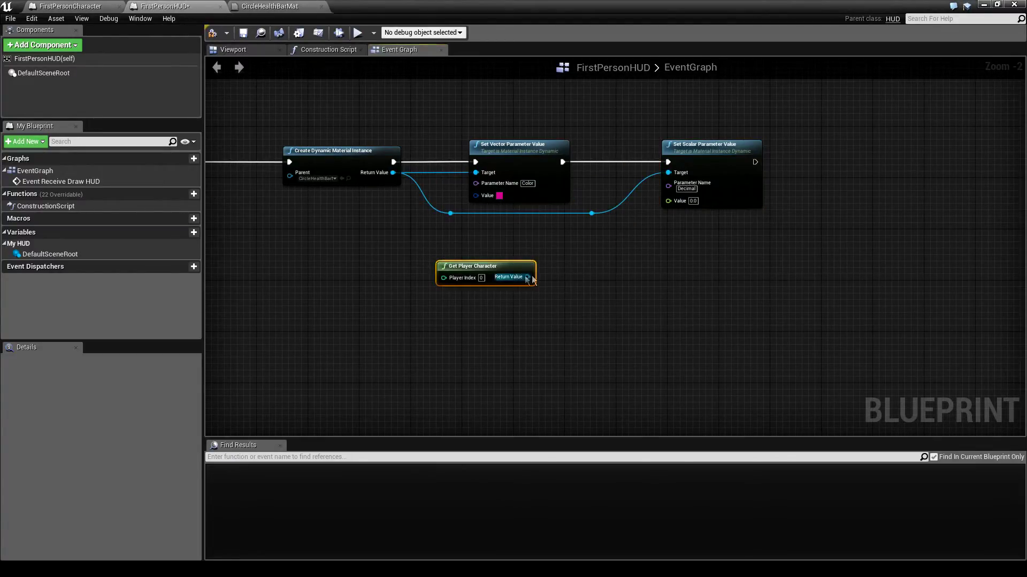
drag(527, 277, 554, 274)
text(cast)
click(637, 389)
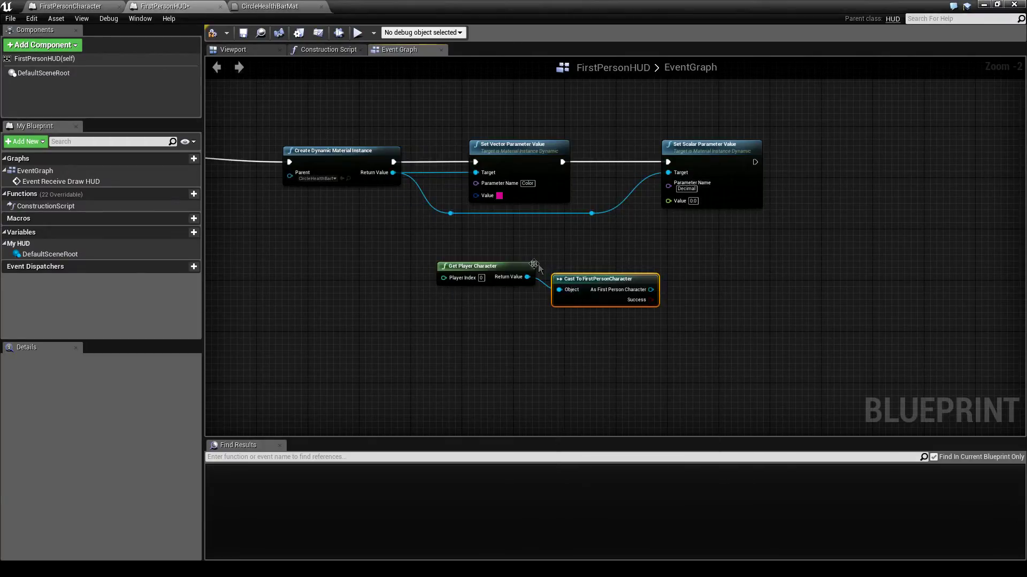
Get the Health and Max Health variables from the cast's As First Person Character output.
mouse_move(509, 248)
mouse_down()
mouse_move(580, 289)
mouse_move(508, 261)
mouse_move(640, 267)
mouse_up()
click(598, 261)
text(get heal)
key(Return)
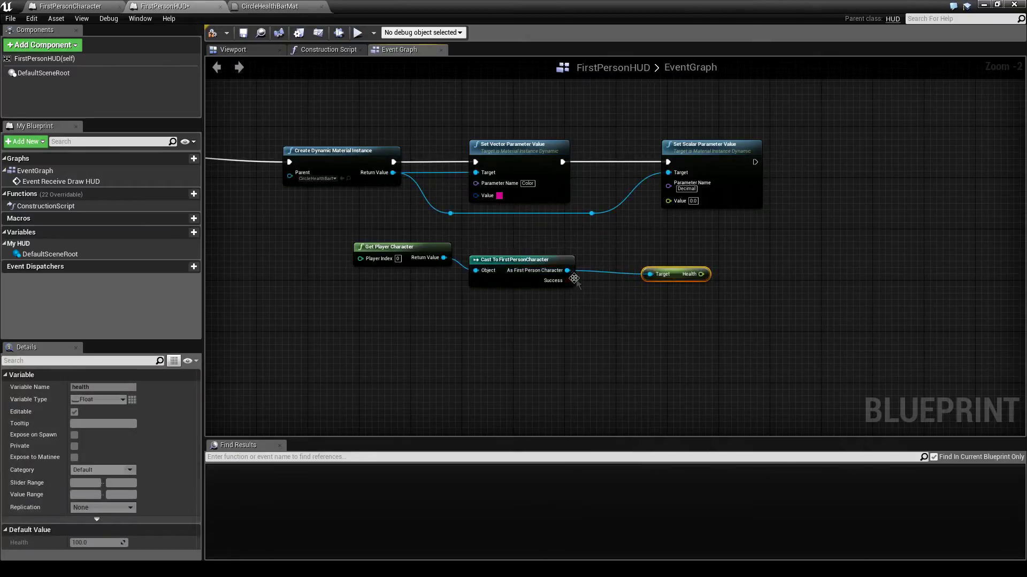
drag(566, 270, 647, 297)
text(get max h)
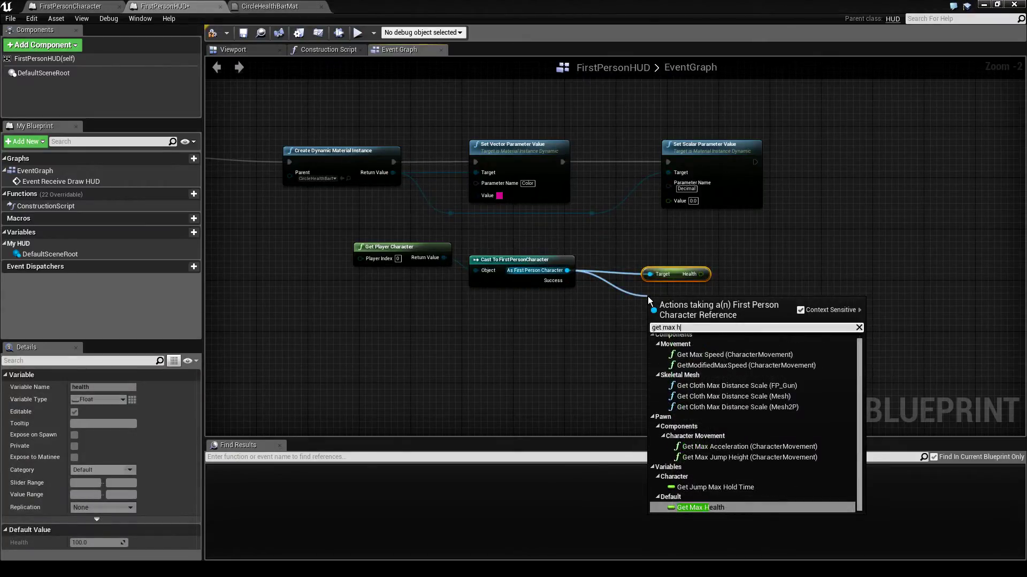
key(Return)
Divide Health by Max Health with a new float division node.
drag(700, 274, 769, 285)
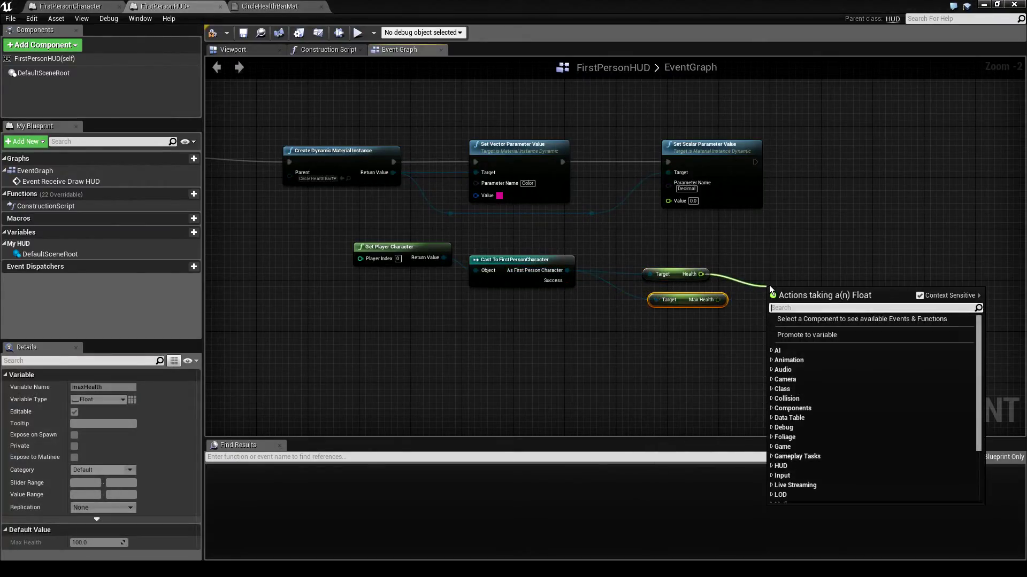
text(/)
key(Return)
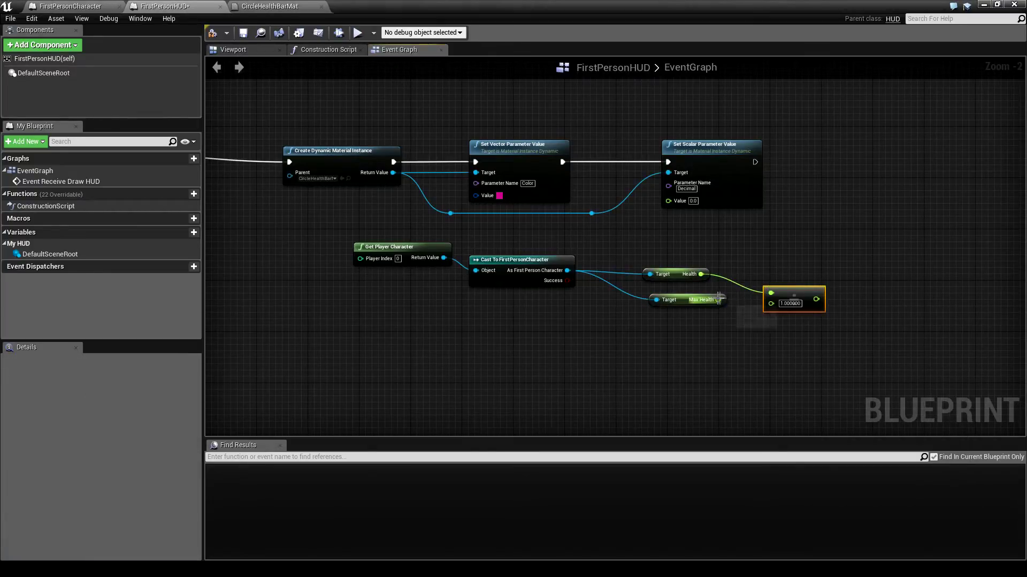
drag(717, 300, 770, 301)
Move the Set Scalar Parameter Value node and its reroute point farther along the graph and connect the division result to its Value.
right_drag(774, 172, 602, 178)
drag(549, 179, 752, 181)
drag(620, 300, 701, 208)
drag(417, 212, 441, 235)
drag(425, 225, 592, 226)
right_drag(761, 314, 631, 396)
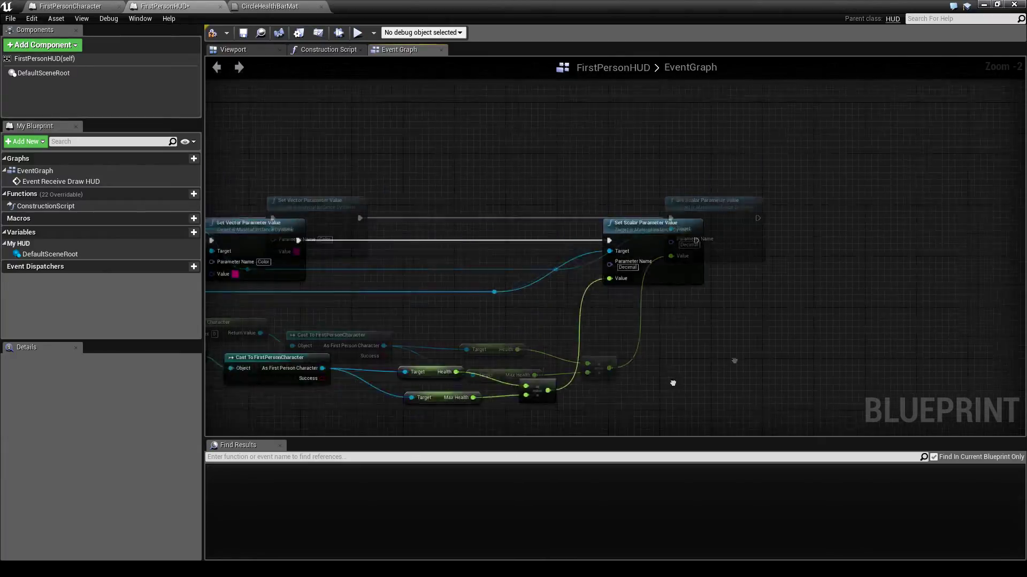
Add a Draw Material Simple node after Set Scalar Parameter Value, connect their execution pins and align the new node level with it.
right_drag(746, 284, 674, 226)
right_click(669, 226)
text(draw material)
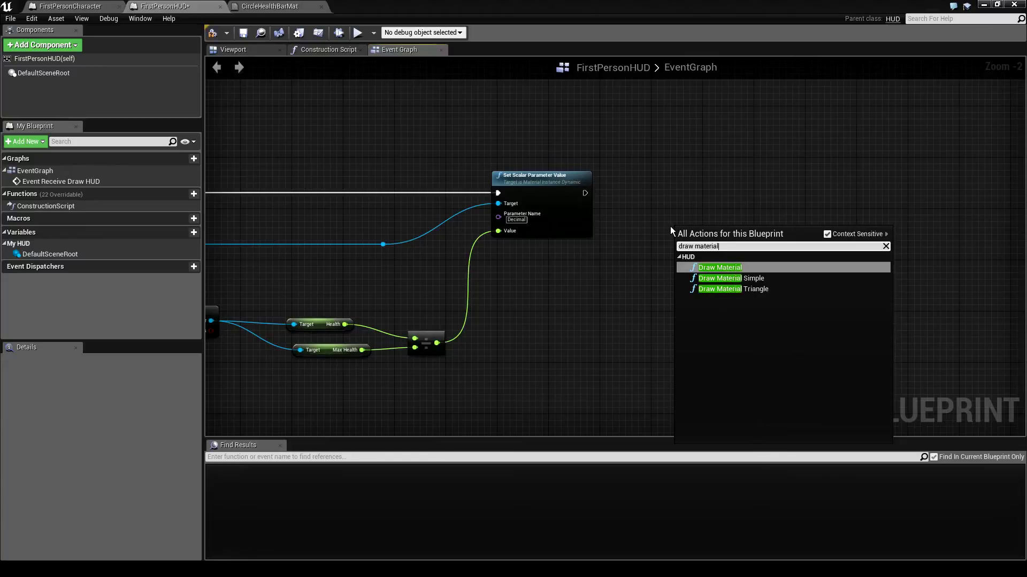
key(Return)
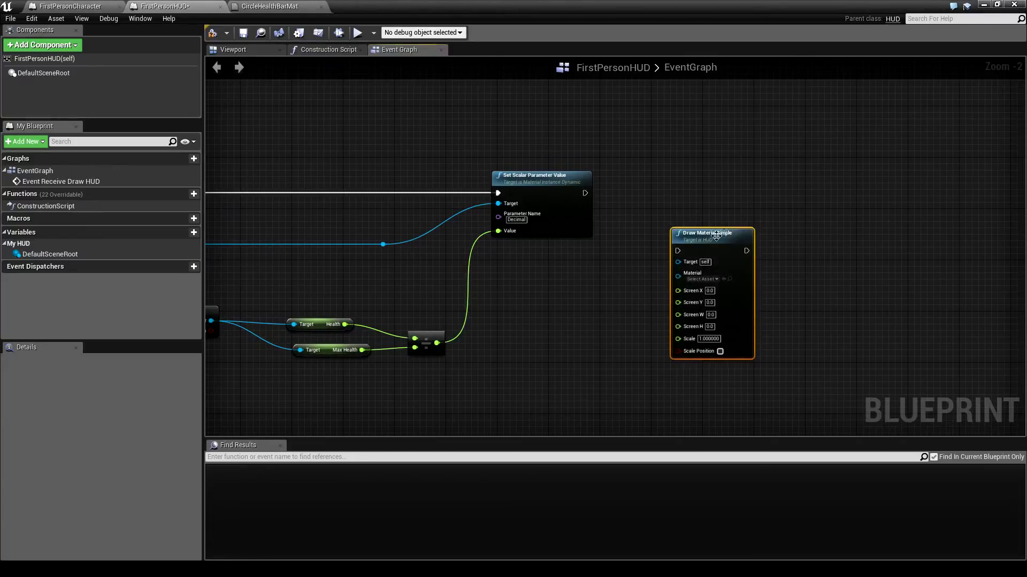
drag(675, 232, 746, 181)
mouse_move(585, 193)
mouse_down()
mouse_move(784, 197)
mouse_move(749, 200)
mouse_up()
drag(778, 181, 778, 175)
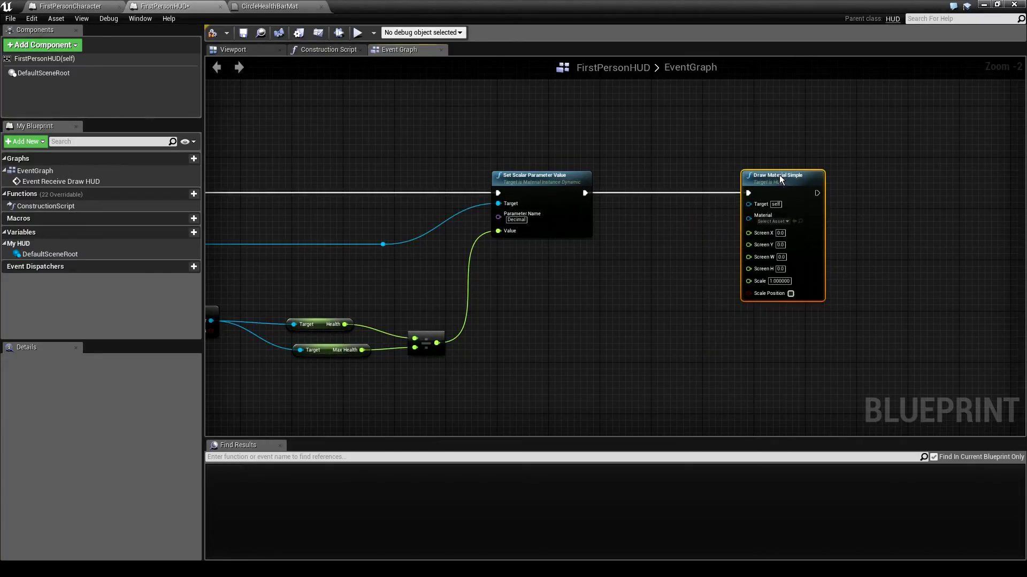
Connect the material instance's reroute point to the Material input of Draw Material Simple, routing the wire below Set Scalar Parameter Value through another reroute point.
drag(382, 244, 749, 216)
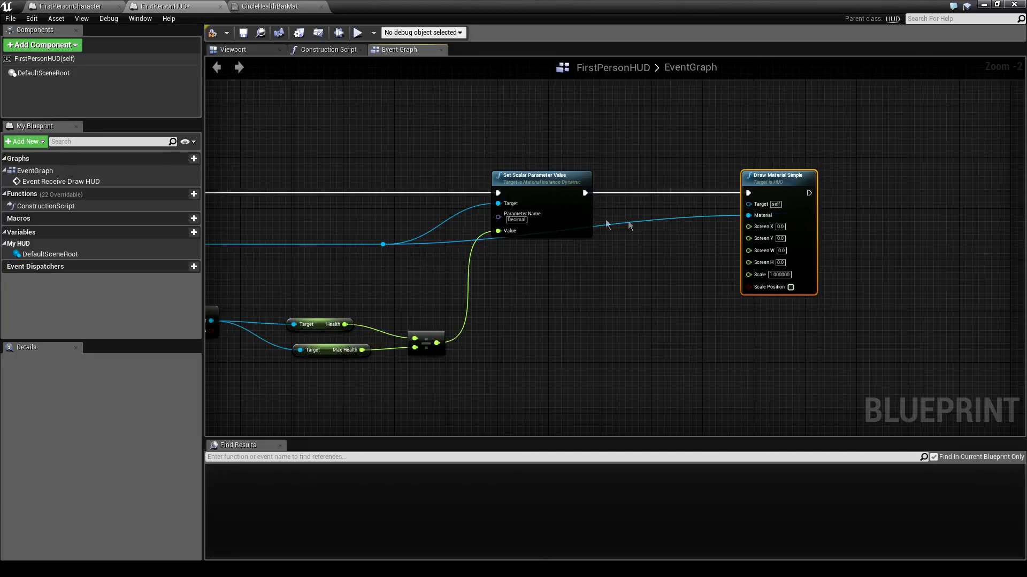
double_click(640, 219)
drag(646, 222, 660, 246)
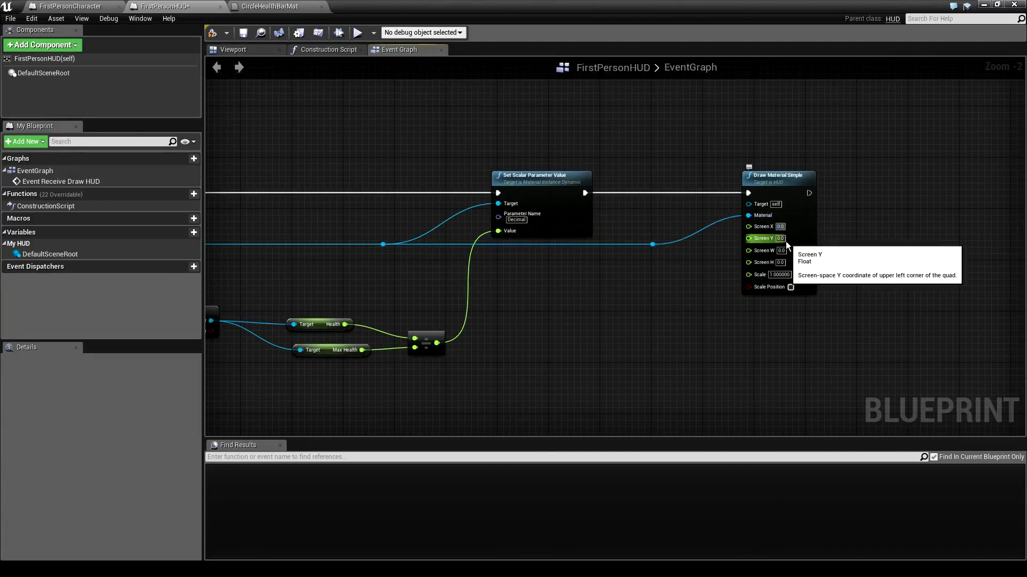
Set Screen X, Screen Y, Screen W and Screen H of Draw Material Simple to 100 and move the node farther along the graph.
text(100)
key(Tab)
text(100)
key(Tab)
text(1)
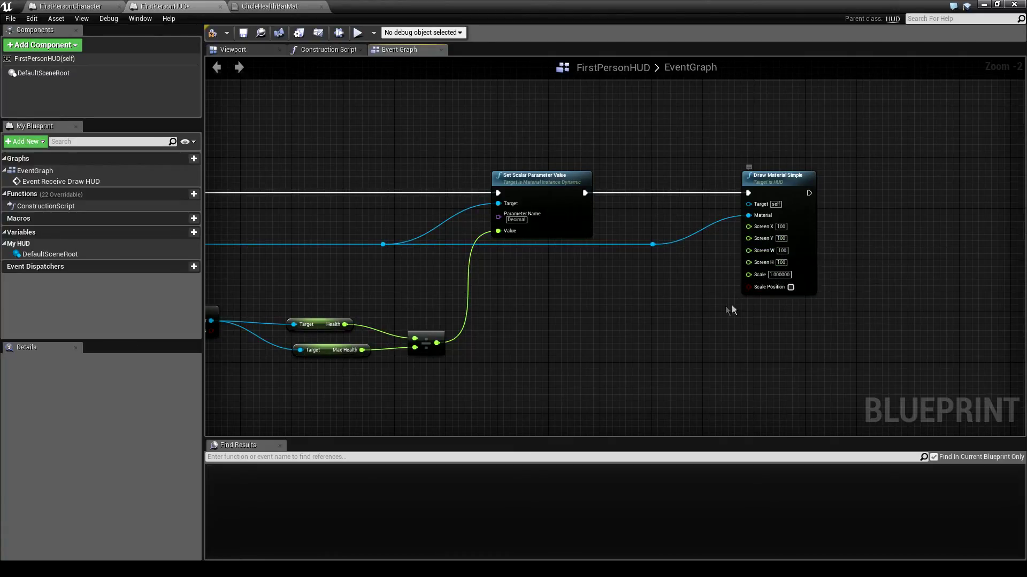
mouse_move(775, 175)
mouse_down()
mouse_move(885, 297)
mouse_move(822, 184)
mouse_up()
click(755, 341)
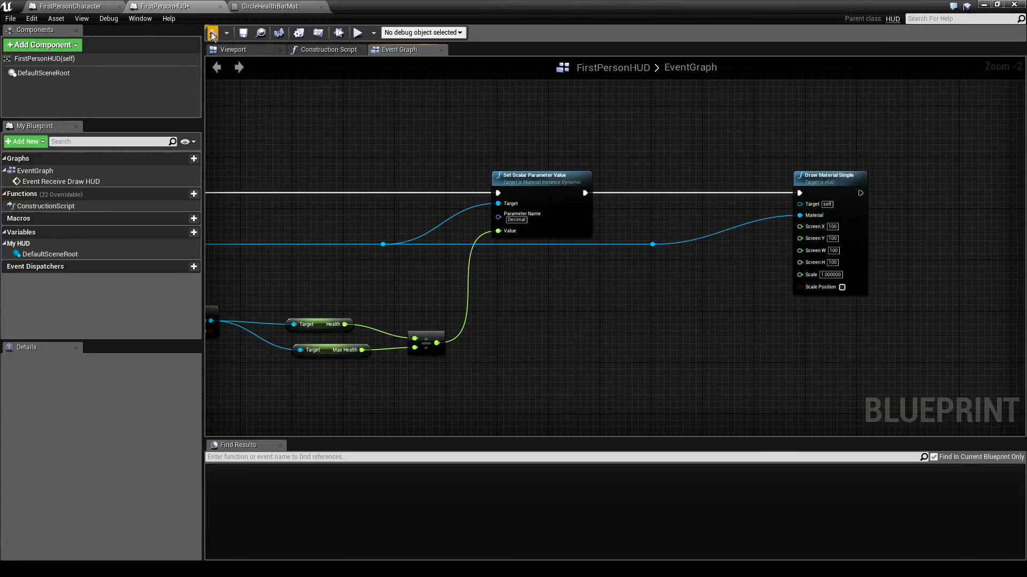
Save the FirstPersonHUD blueprint and start playing the level in the level editor viewport.
click(270, 6)
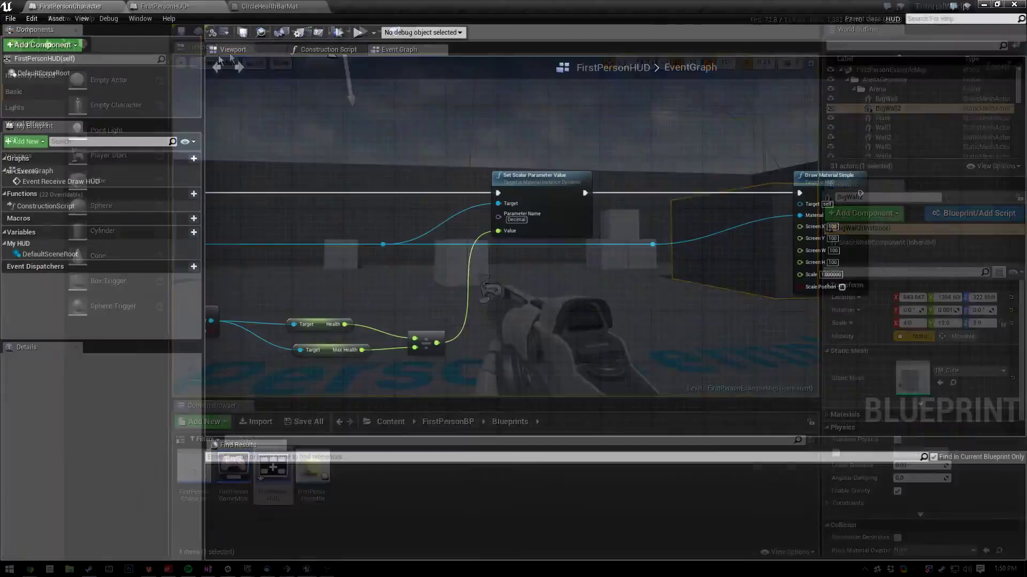
click(243, 33)
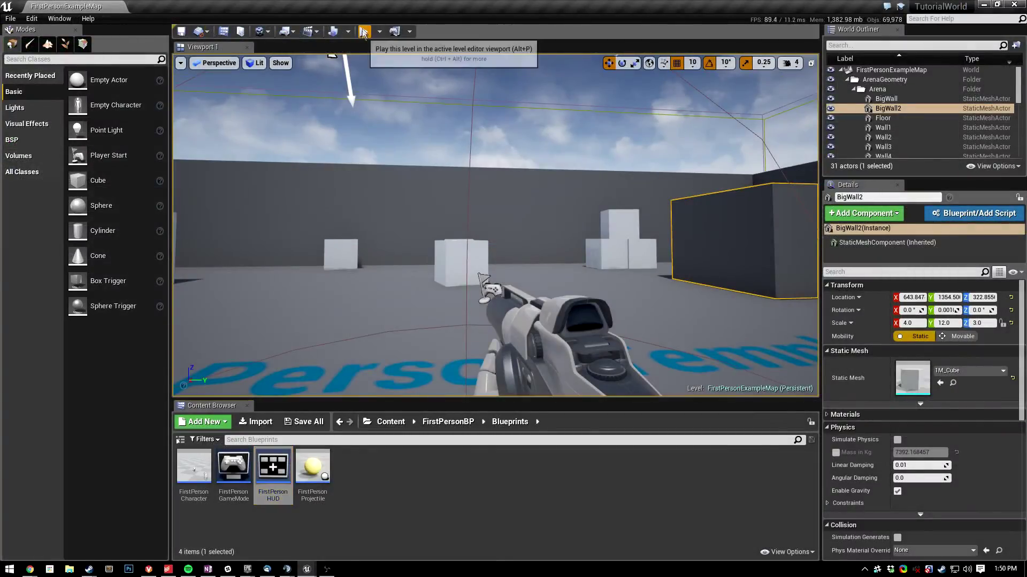
click(365, 32)
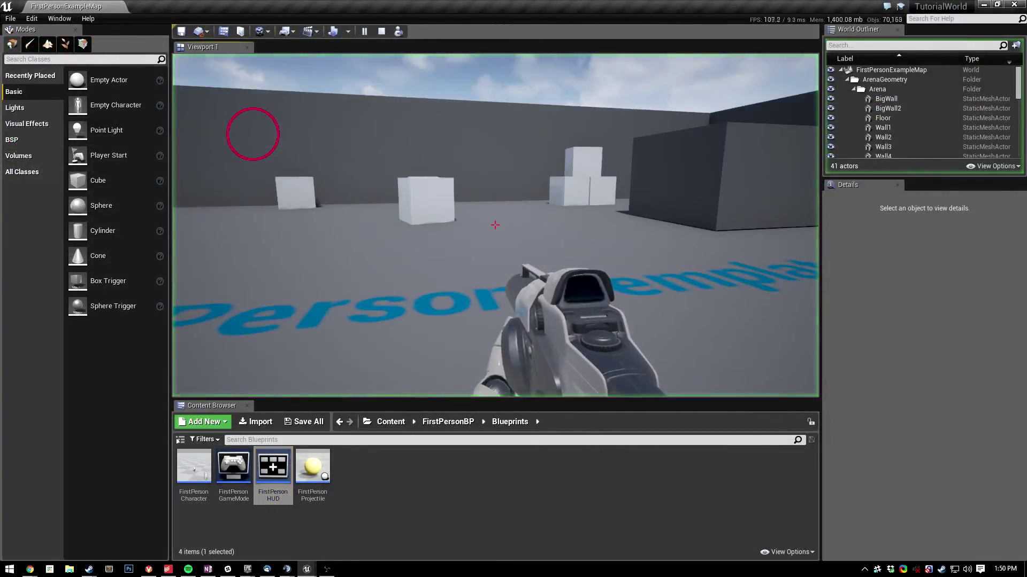
Fire the weapon repeatedly in the running level to test how the circular health bar responds to health changes.
click(495, 226)
click(495, 225)
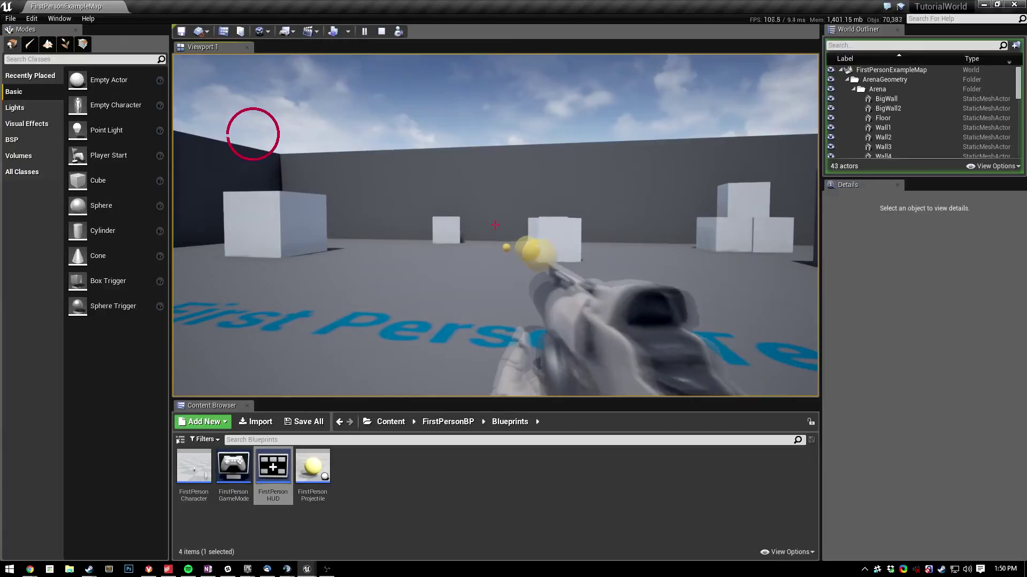
click(496, 226)
click(495, 225)
click(495, 225)
click(495, 225)
click(495, 226)
click(496, 226)
click(496, 225)
click(495, 225)
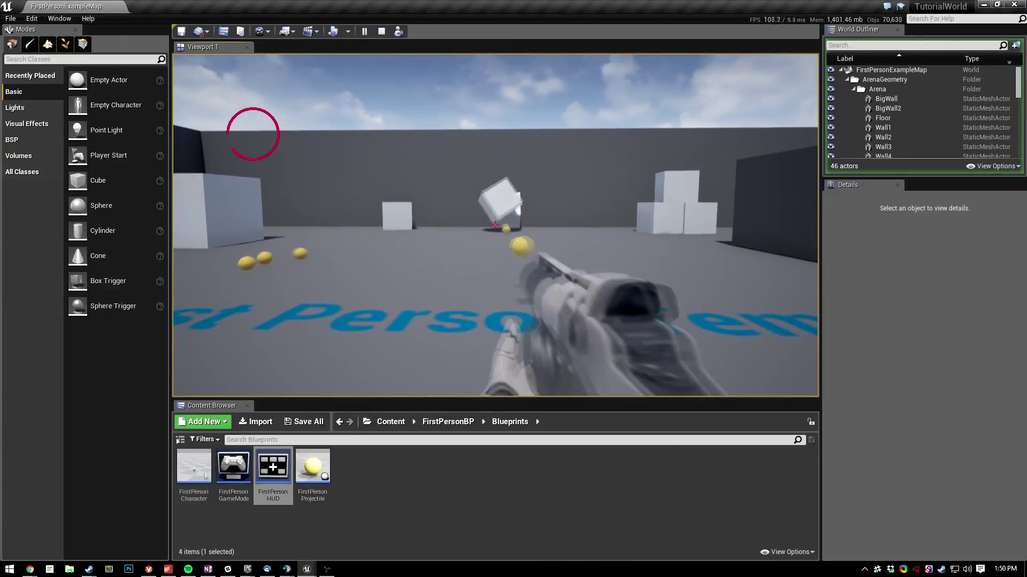
click(495, 225)
click(495, 225)
click(495, 225)
click(495, 225)
click(495, 225)
click(495, 225)
click(495, 225)
click(495, 225)
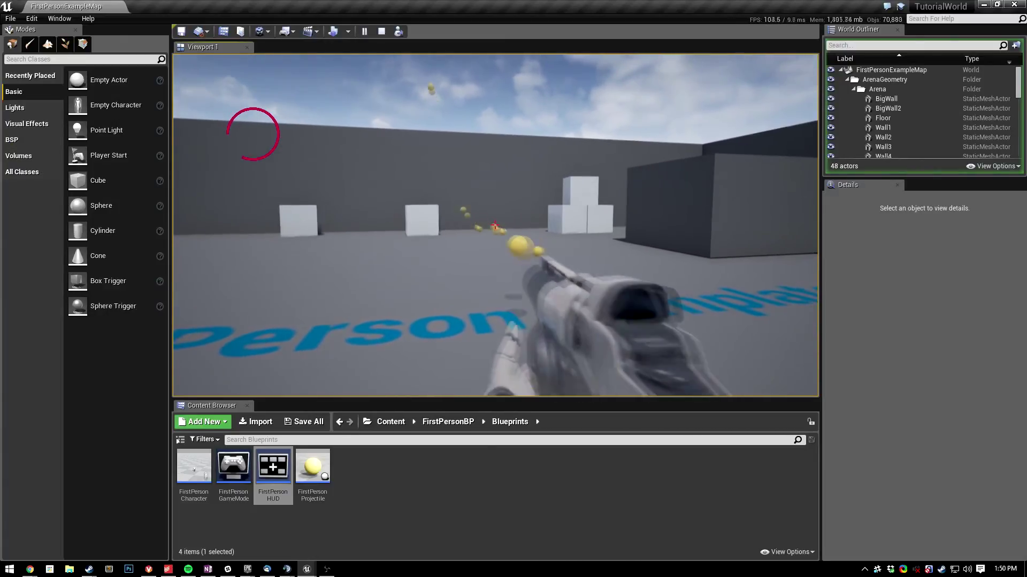
click(495, 225)
click(495, 225)
click(496, 226)
click(496, 225)
click(495, 225)
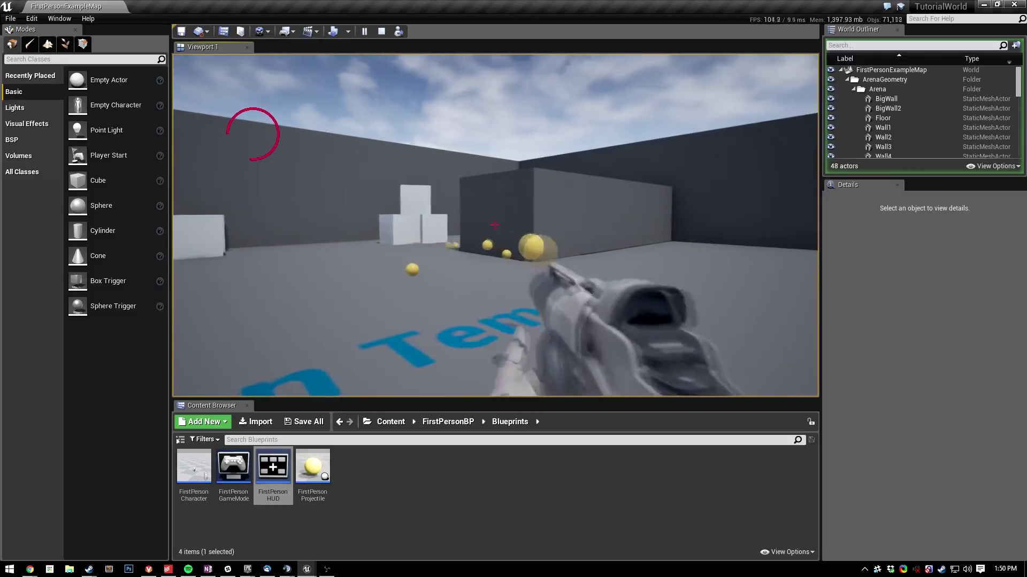
click(495, 224)
click(494, 224)
click(494, 224)
click(494, 225)
click(495, 224)
click(495, 224)
click(494, 224)
click(495, 225)
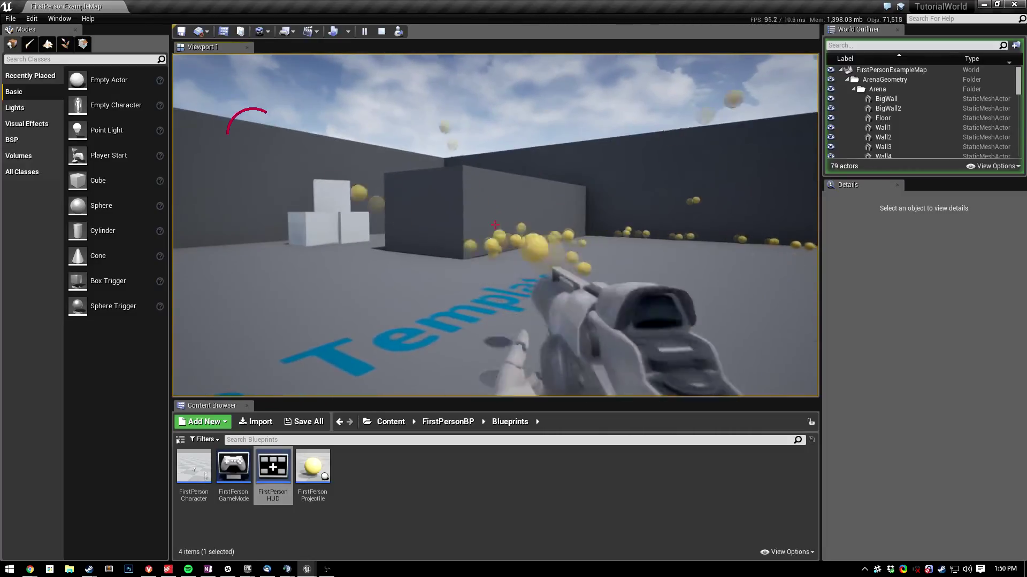